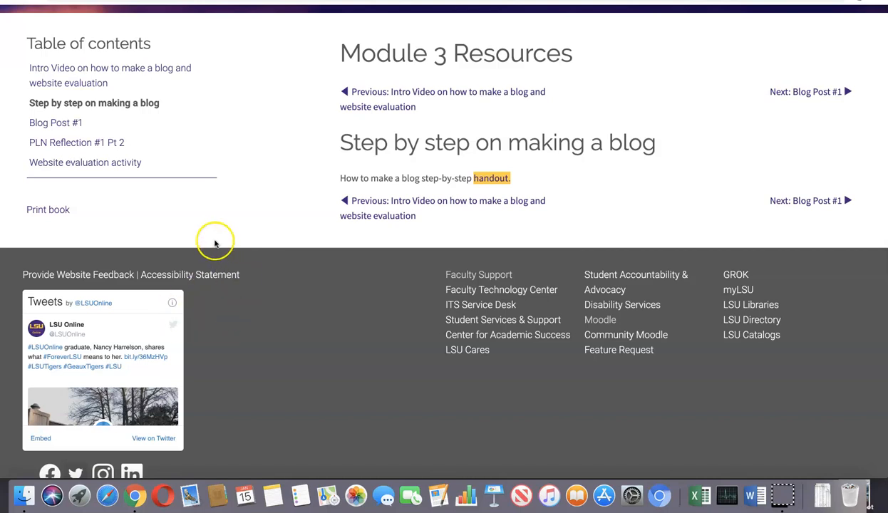
Open the step-by-step blog handout and read through the Blogger directions and the steps for RSS feeds
click(484, 180)
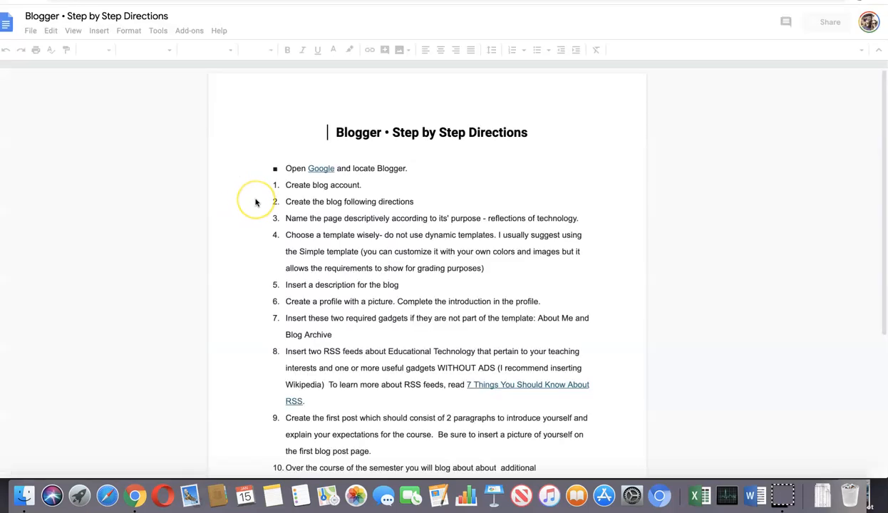
scroll(256, 204, down, 1)
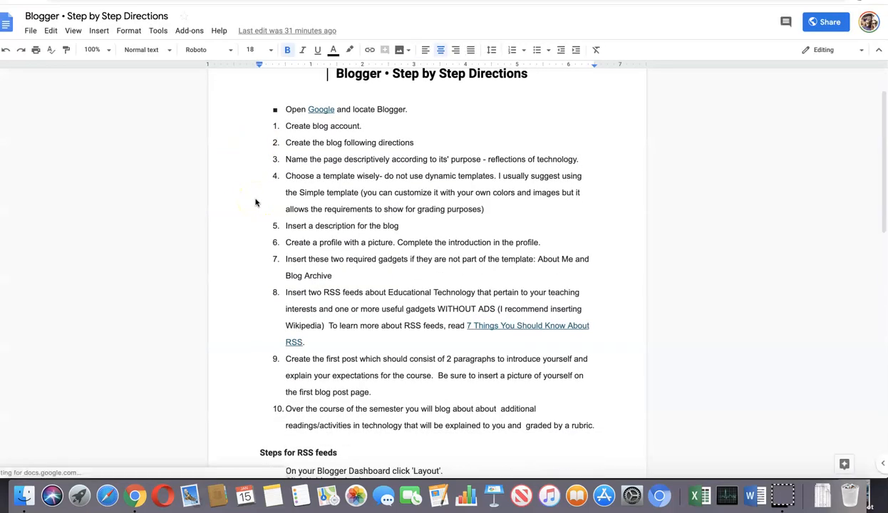
scroll(256, 204, down, 1)
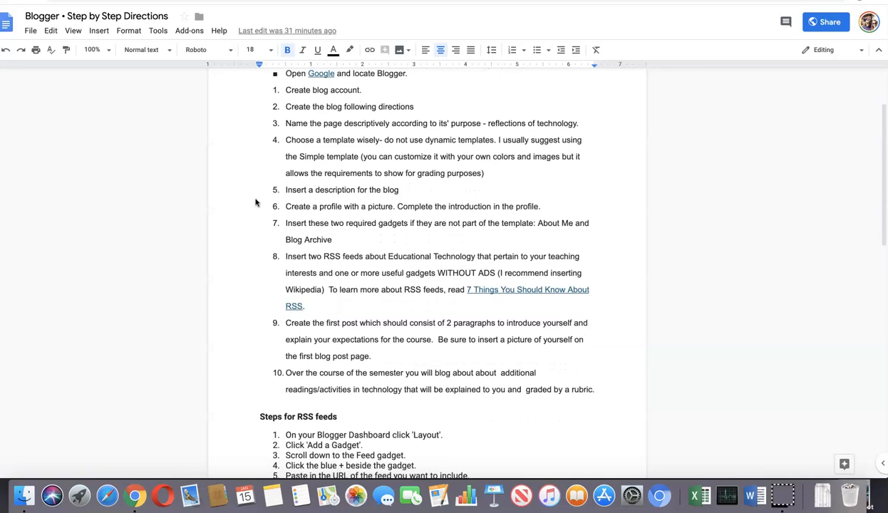
scroll(256, 203, down, 2)
click(318, 316)
scroll(318, 316, down, 5)
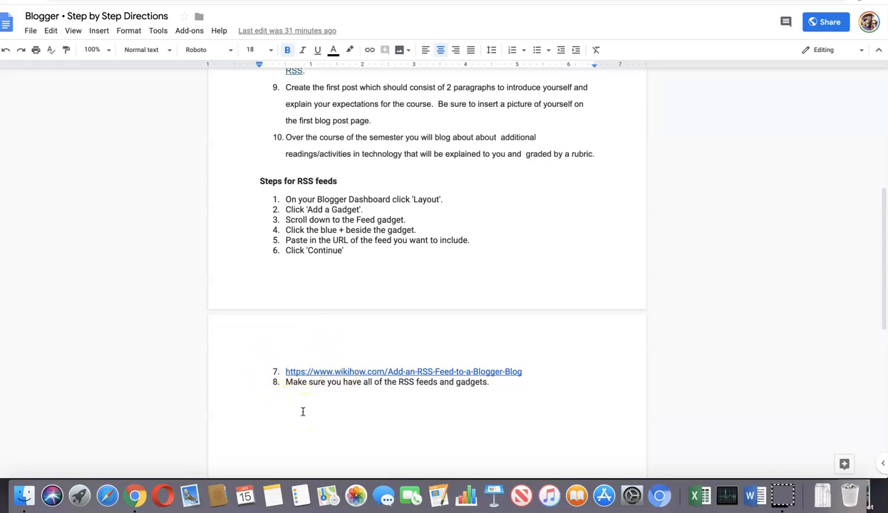
click(302, 412)
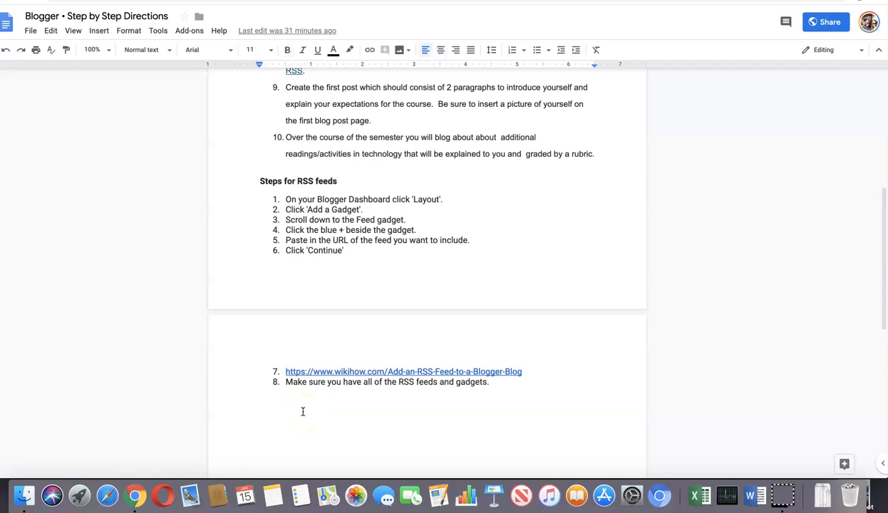
scroll(302, 411, up, 3)
scroll(302, 412, up, 2)
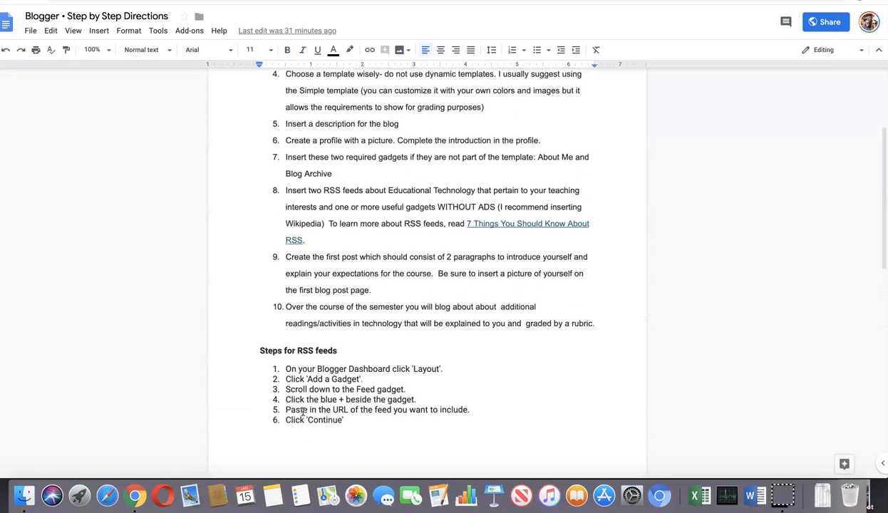
scroll(302, 411, up, 1)
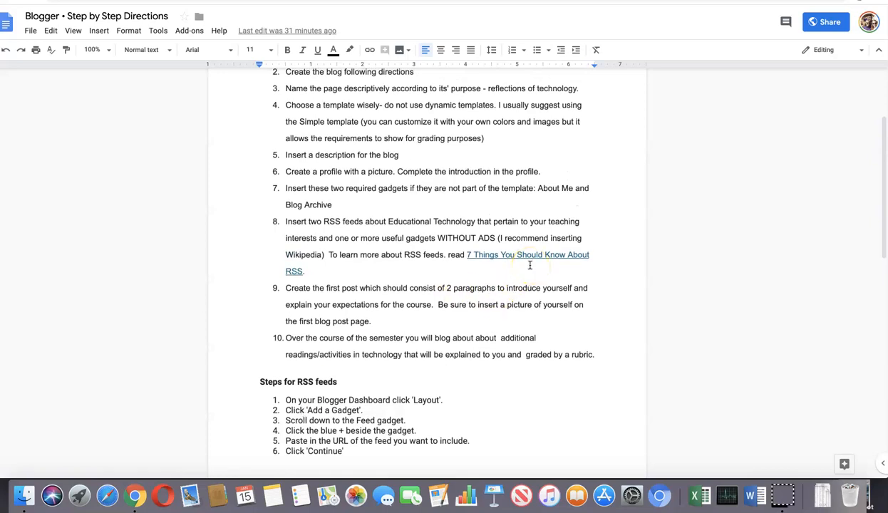
scroll(530, 265, up, 3)
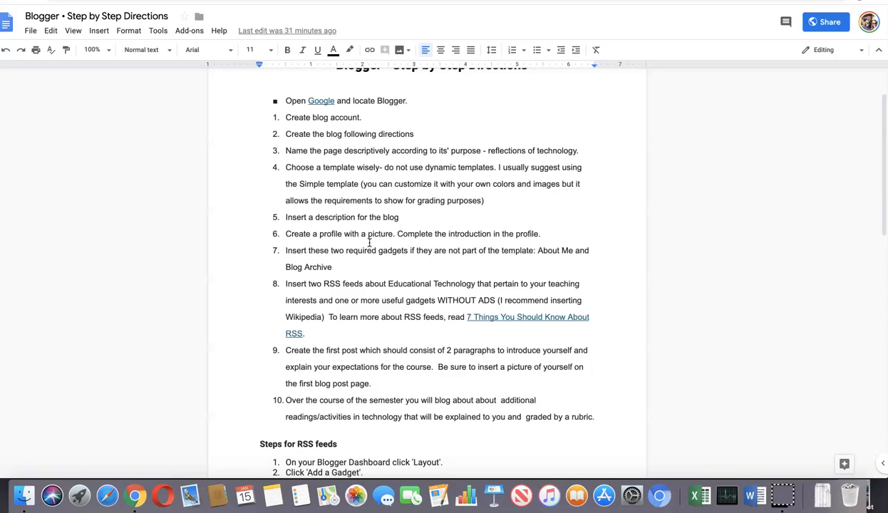
scroll(370, 242, down, 10)
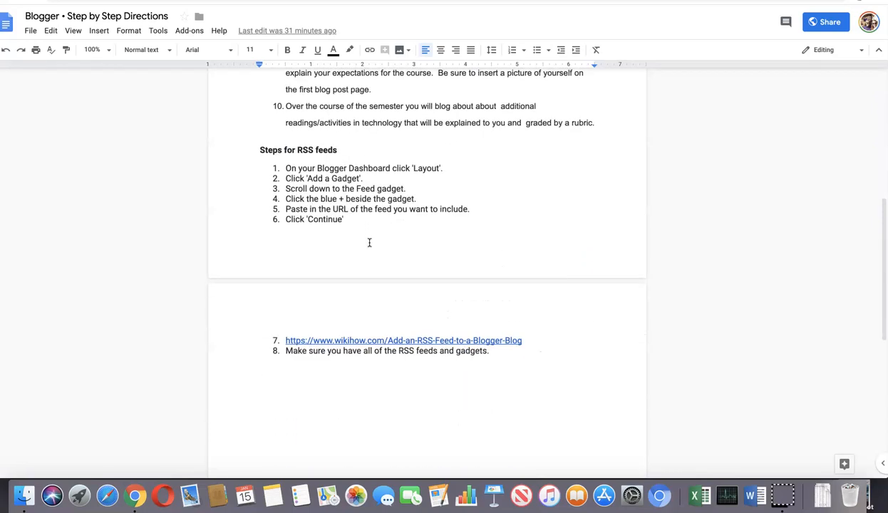
scroll(369, 242, up, 12)
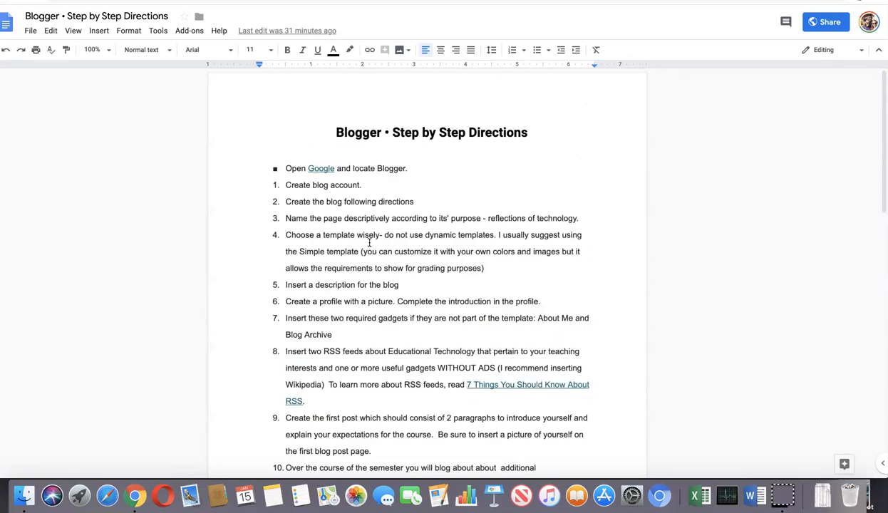
scroll(370, 243, down, 1)
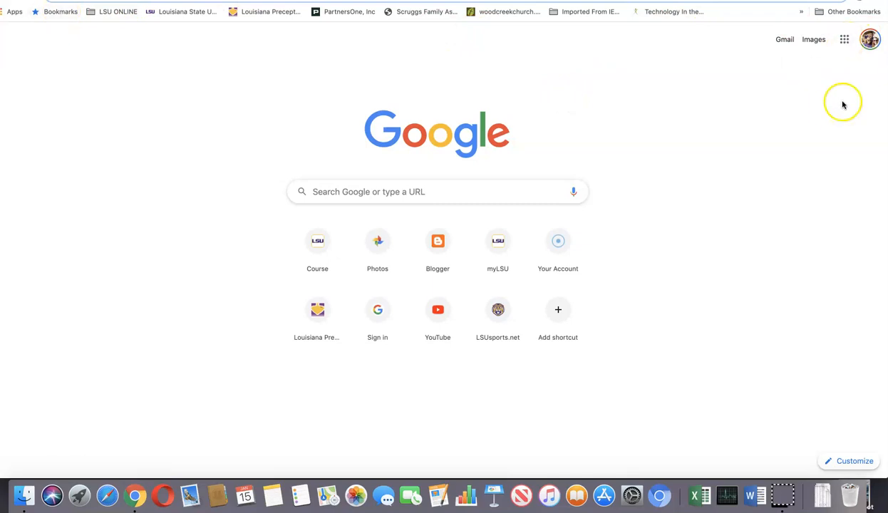
Switch to Blogger from the Google home page's collection of apps
click(844, 39)
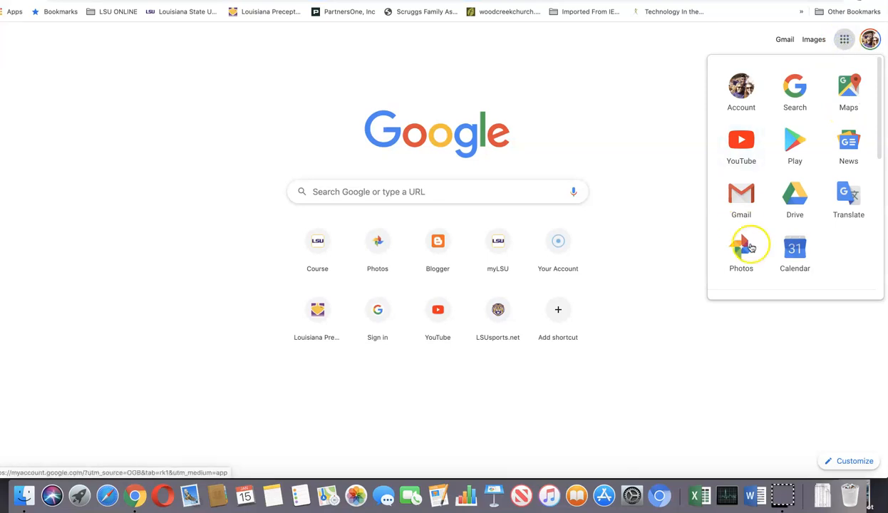
scroll(767, 288, down, 2)
scroll(767, 288, down, 3)
click(796, 237)
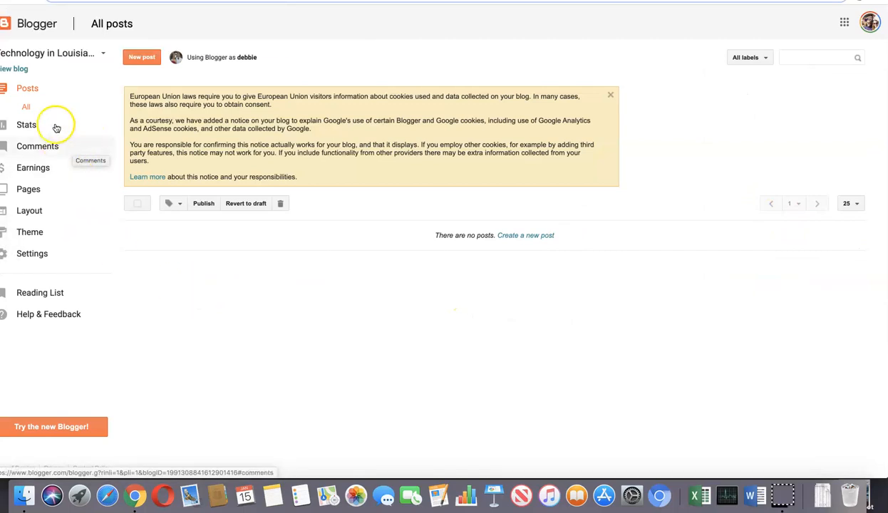
Start a new blog and title it "Online 4507 blog"
click(103, 57)
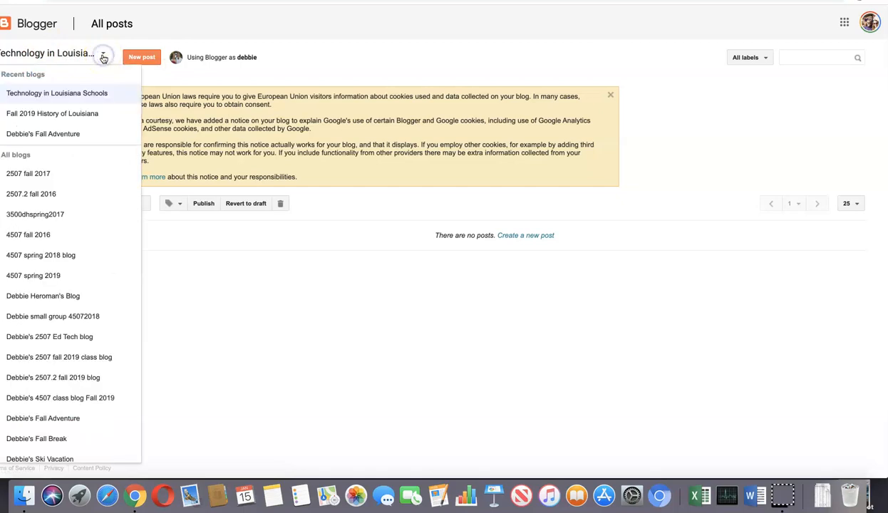
scroll(85, 296, down, 5)
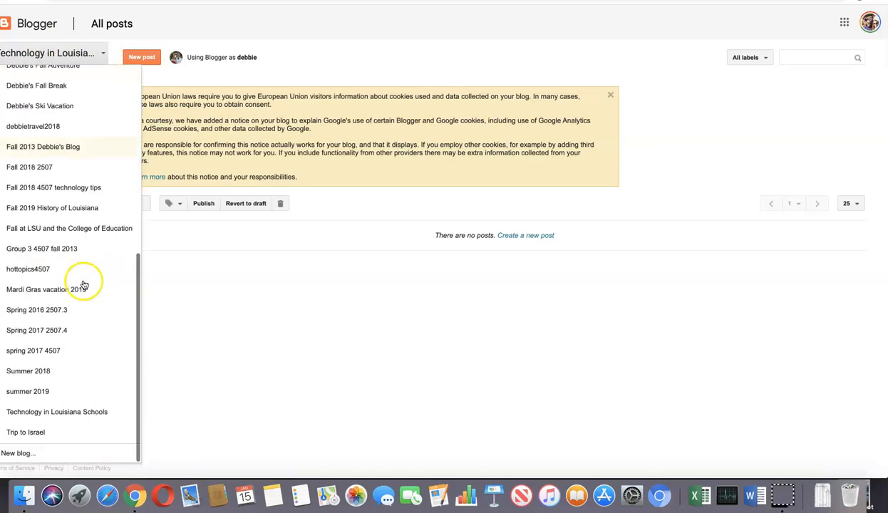
click(16, 455)
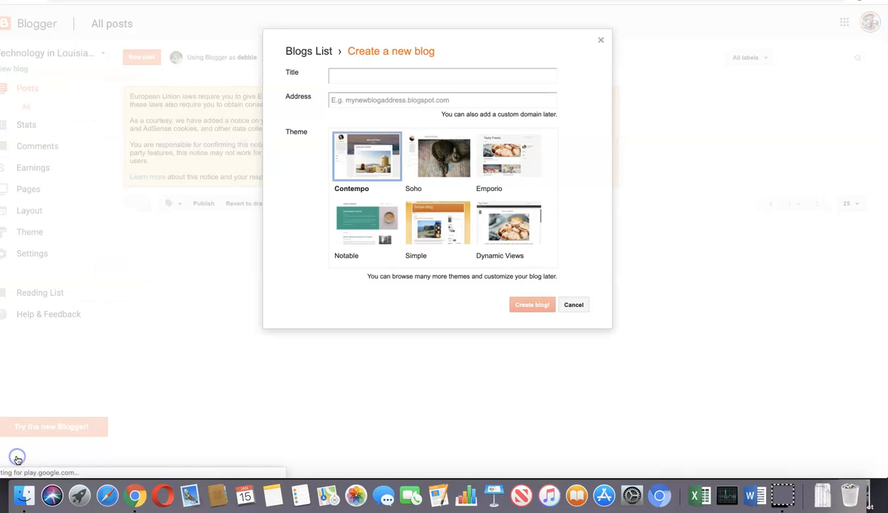
click(341, 77)
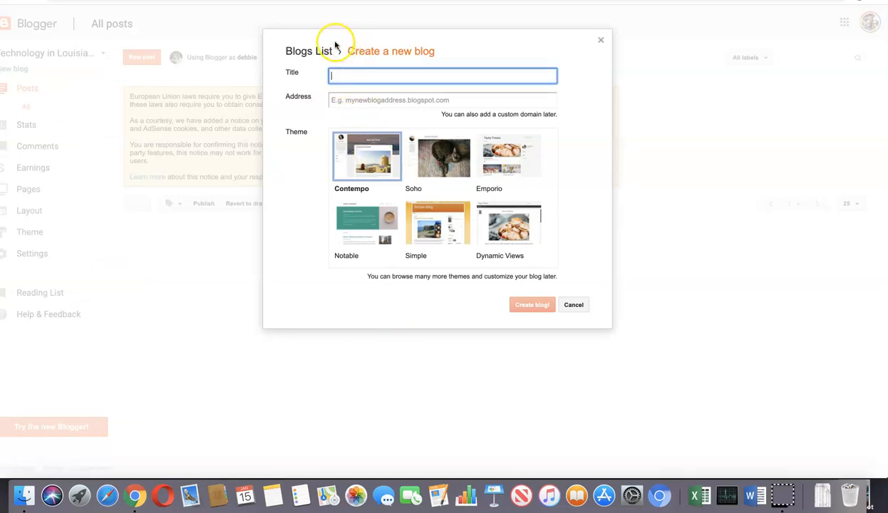
text(O)
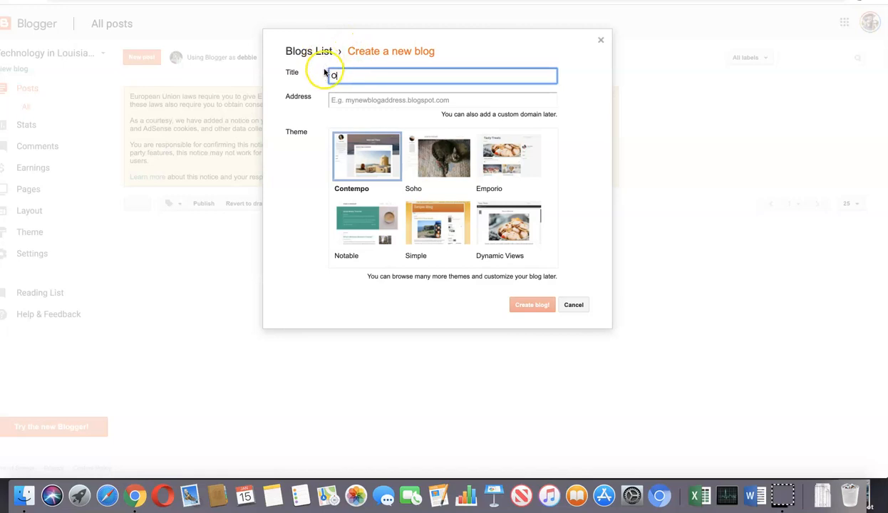
text(nline 4507 blog)
Set the new blog's address to online4507blog.blogspot.com
click(346, 100)
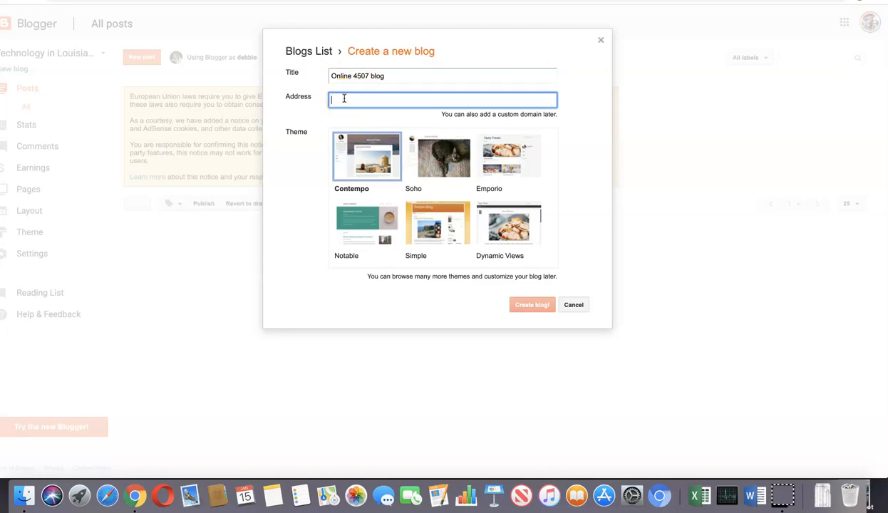
text(online4507blog)
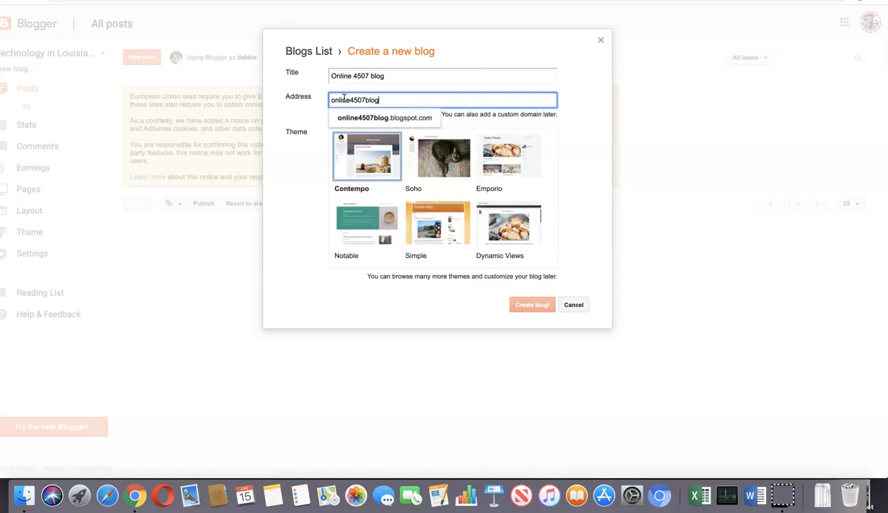
click(354, 119)
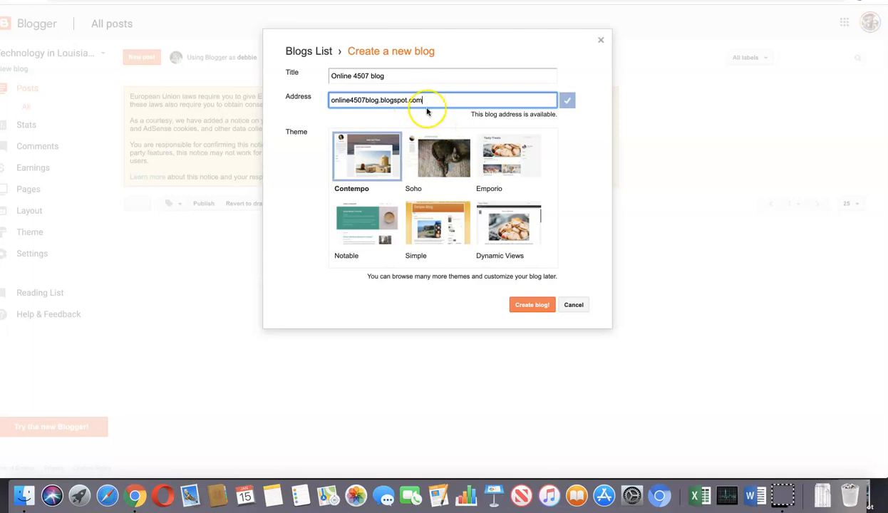
Create the blog with the Simple theme and decline the Google Domains offer
click(527, 308)
scroll(527, 236, down, 2)
scroll(526, 235, down, 1)
click(452, 199)
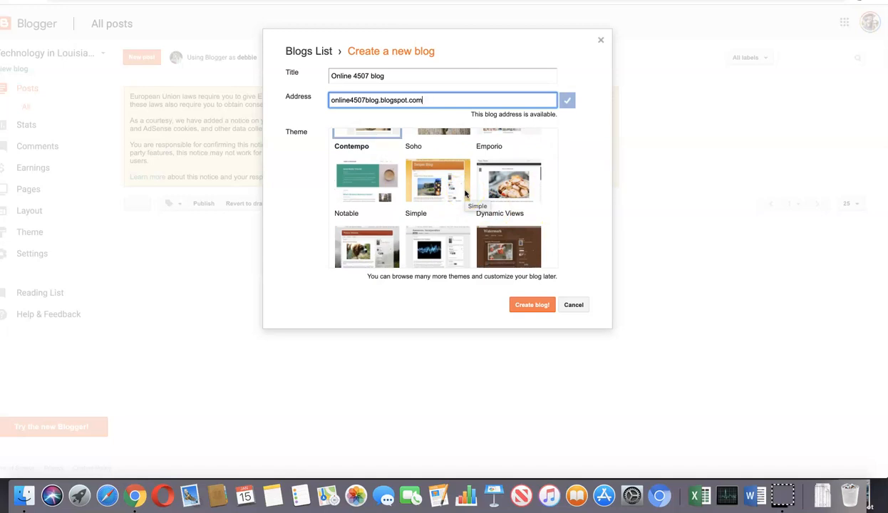
click(464, 194)
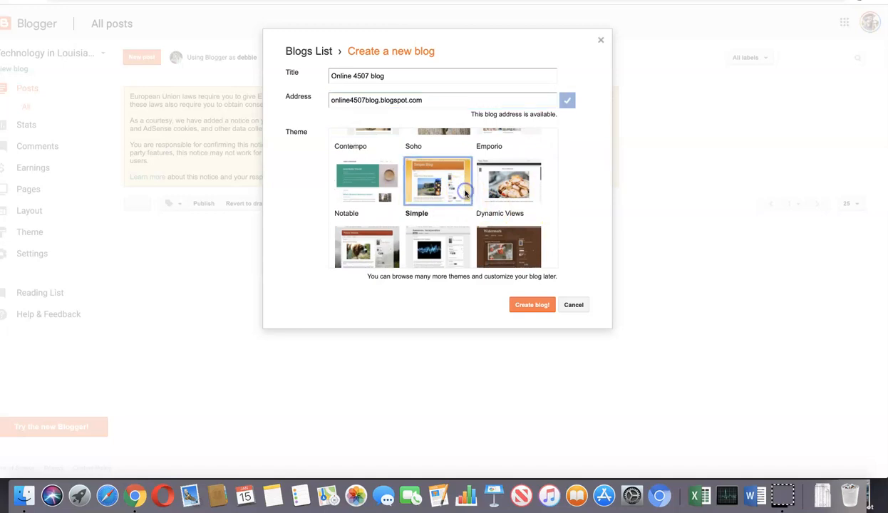
click(530, 310)
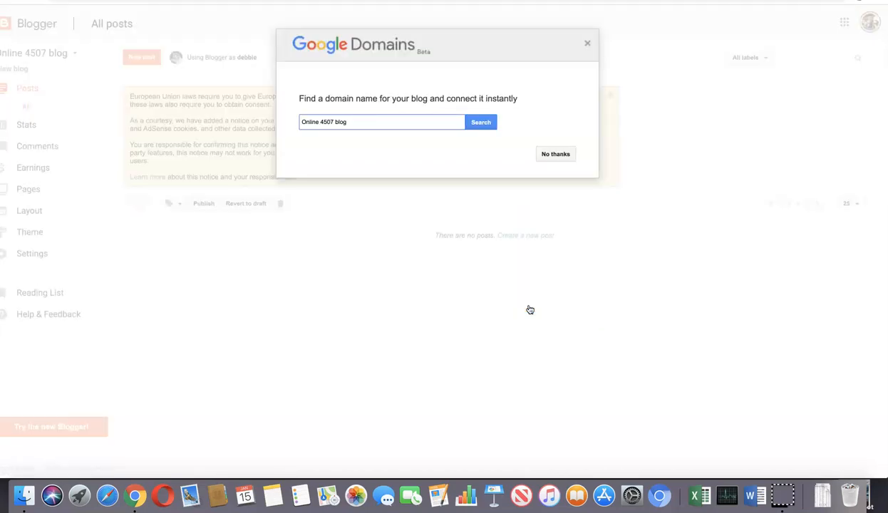
click(546, 157)
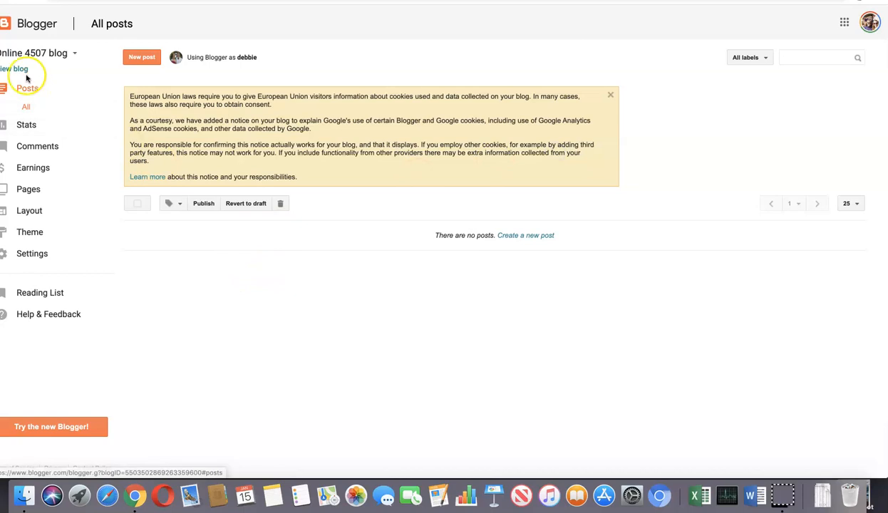
Customize the blog's theme by applying the suggested purple color theme to its background
click(29, 232)
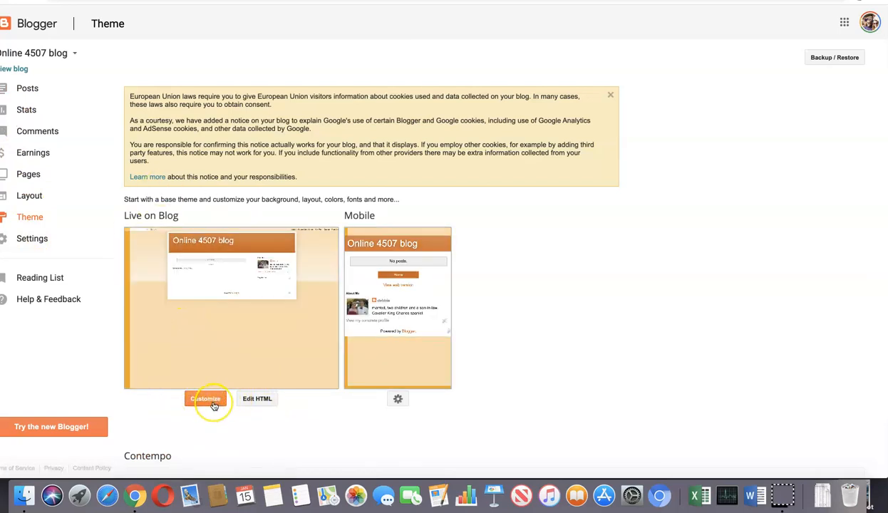
click(212, 403)
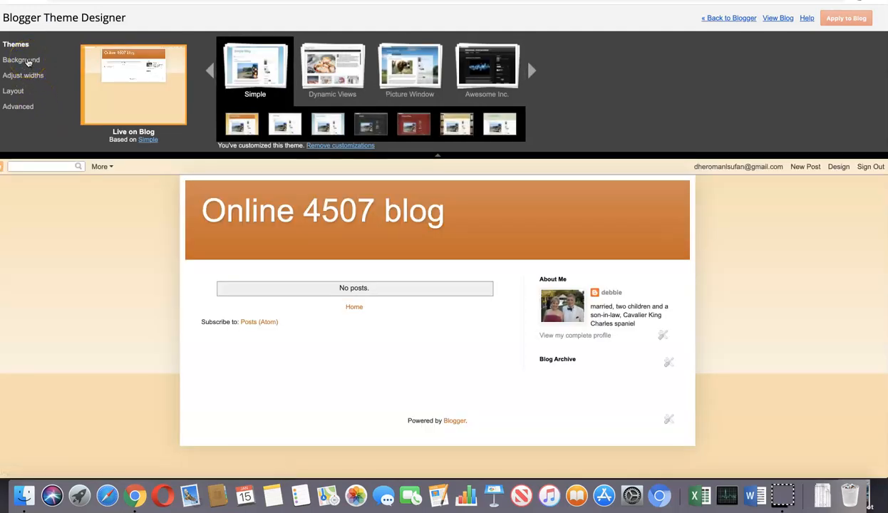
click(27, 62)
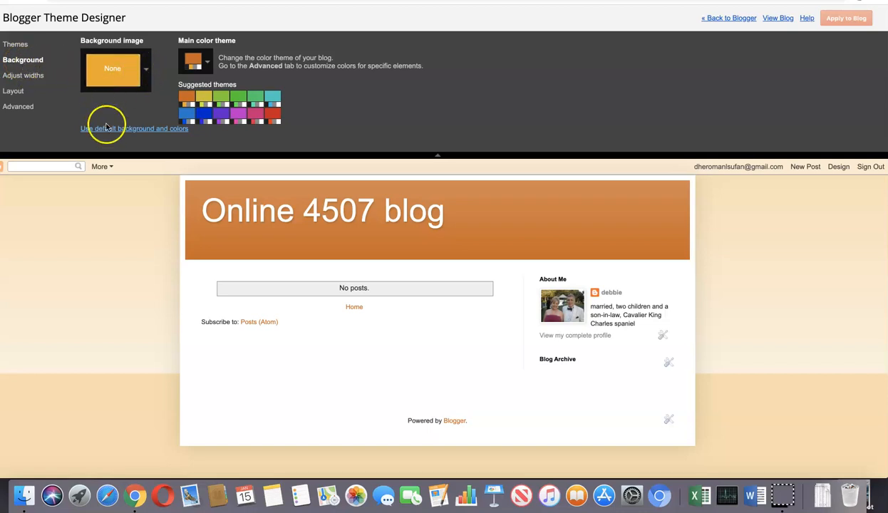
click(223, 119)
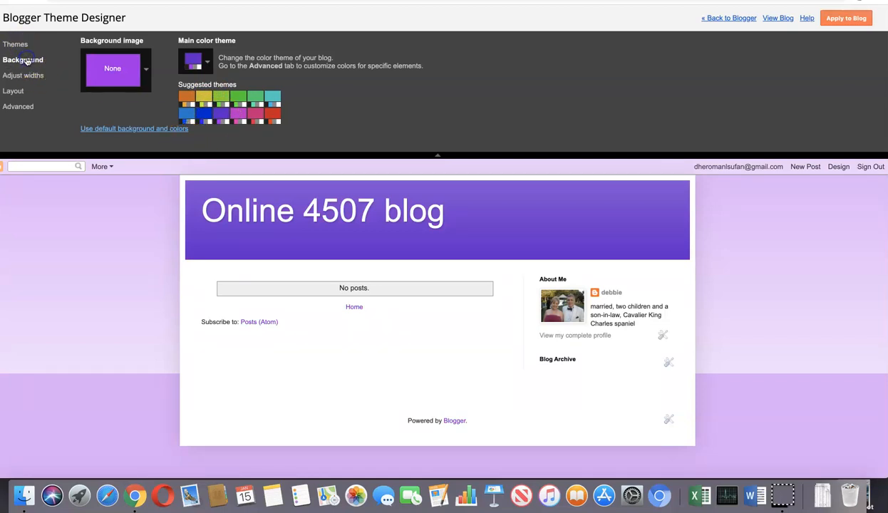
Set the blog's background image to the flames picture from the Abstract category
click(145, 72)
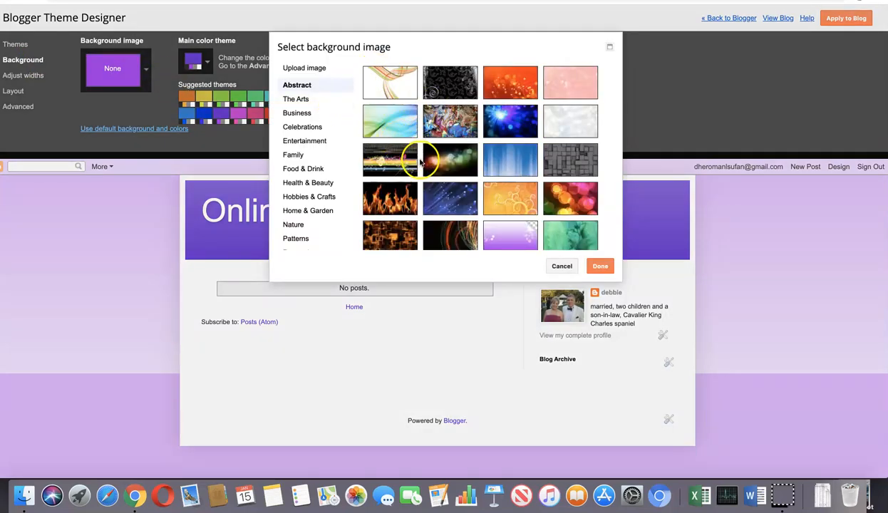
click(378, 196)
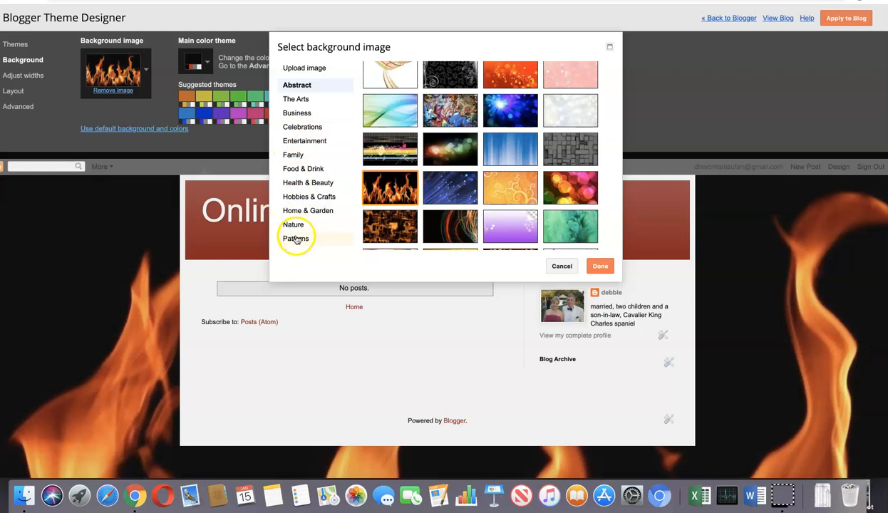
Set the blog's background image to the plain tan paper picture from the Textures category
scroll(296, 196, down, 3)
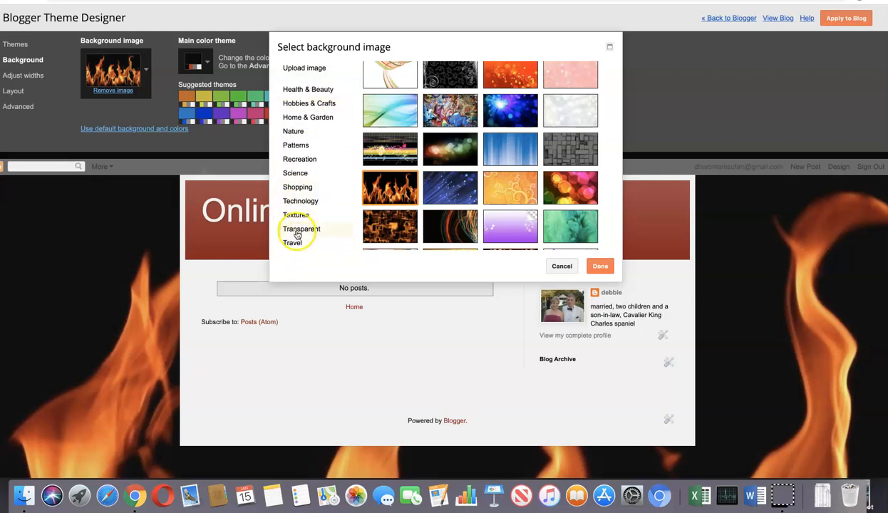
click(296, 218)
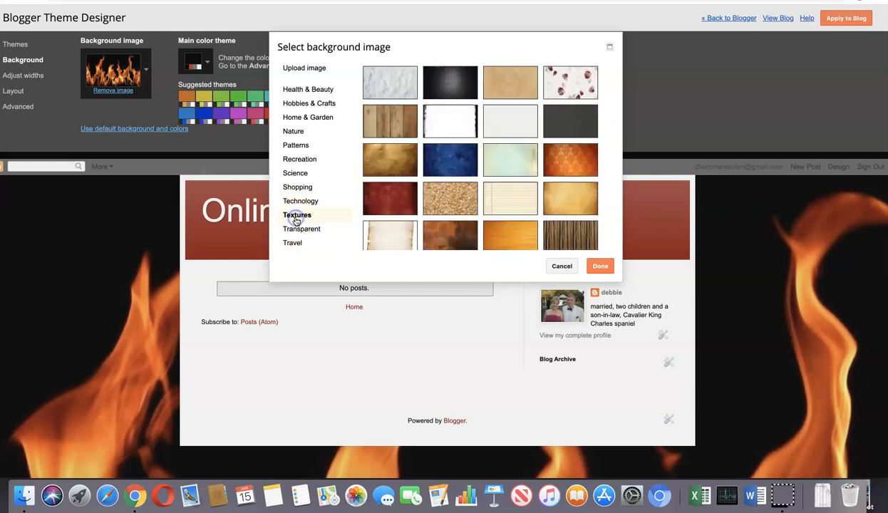
click(298, 202)
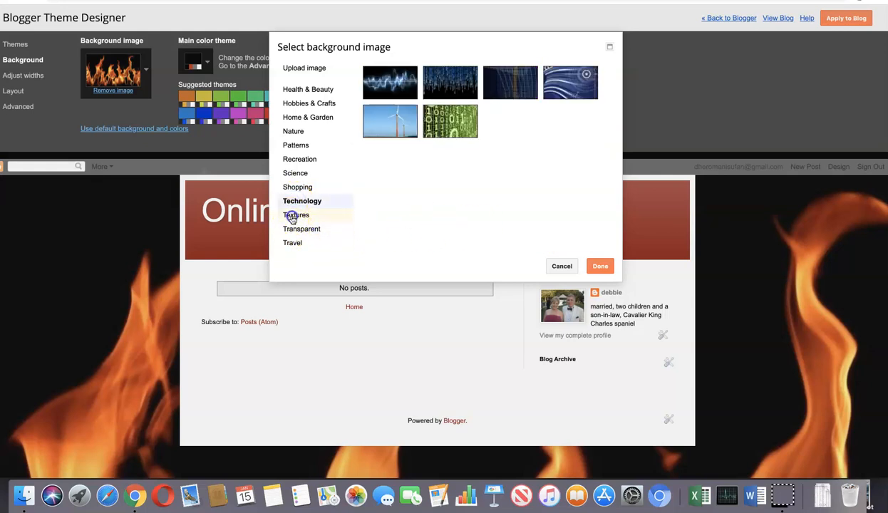
click(292, 217)
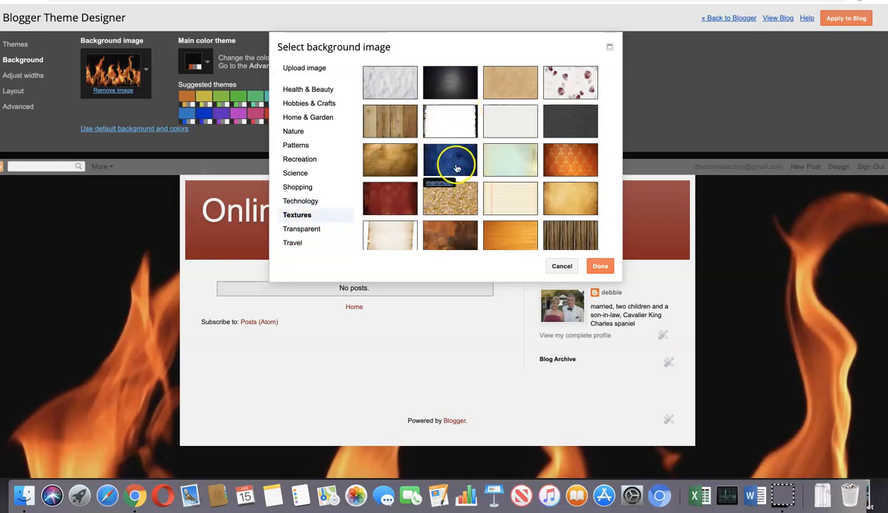
click(507, 90)
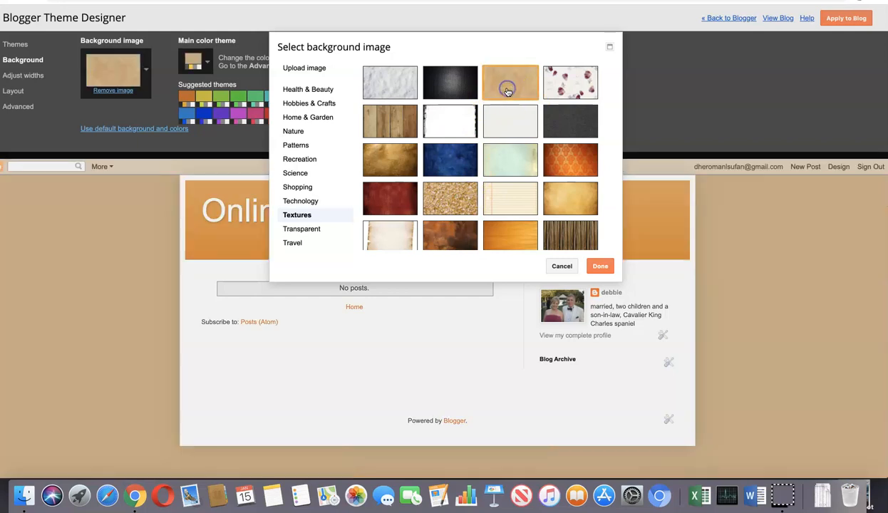
click(598, 267)
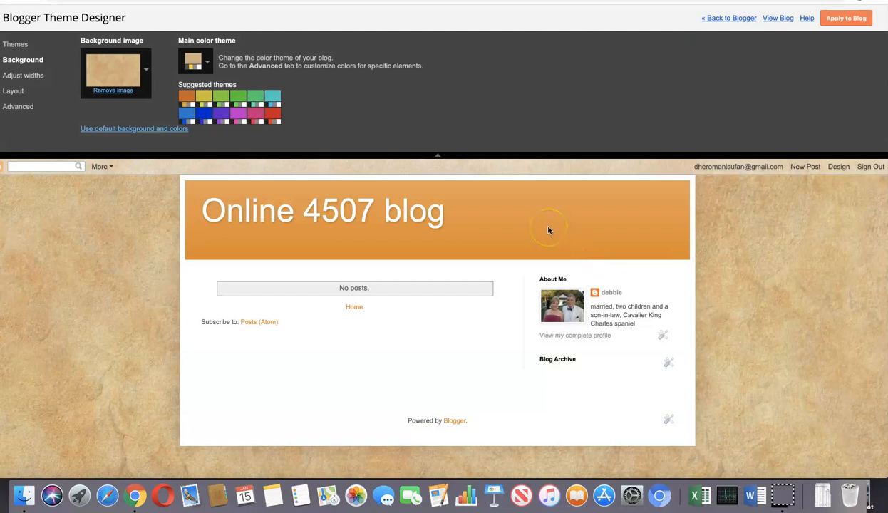
Apply the suggested purple color theme to the blog with the tan paper background
click(221, 119)
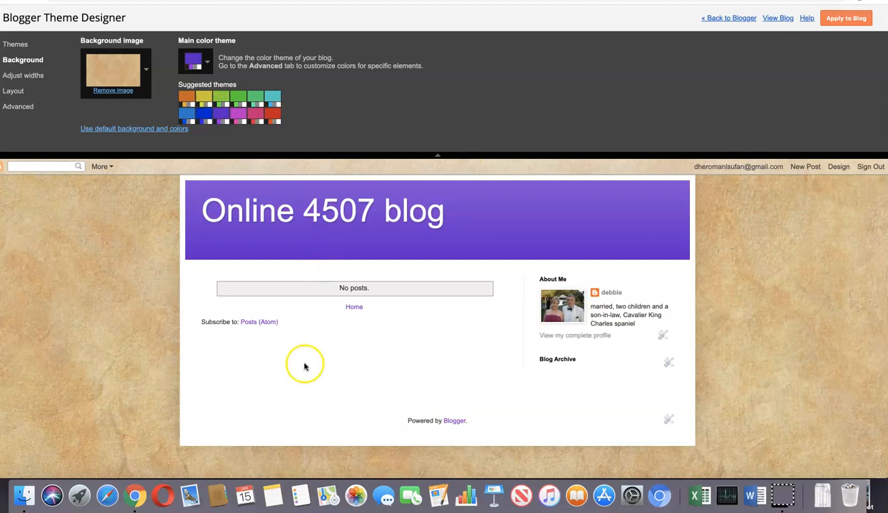
scroll(307, 374, down, 2)
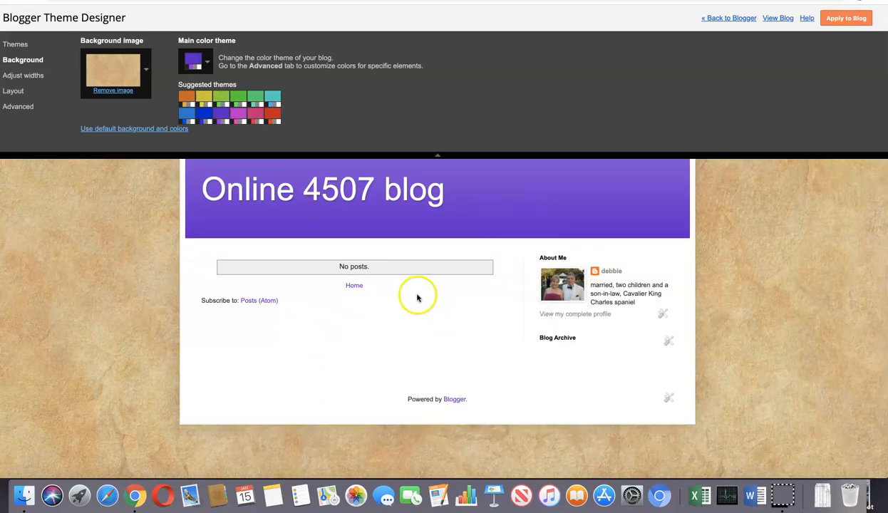
scroll(445, 241, up, 2)
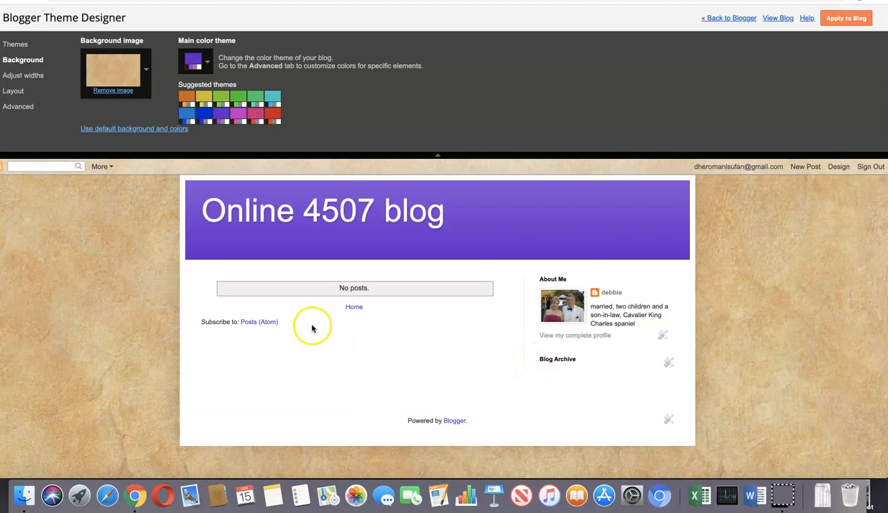
Examine the theme designer's layout options and the blog's sections, from the Navbar and Header through the sidebar to the footer
click(14, 93)
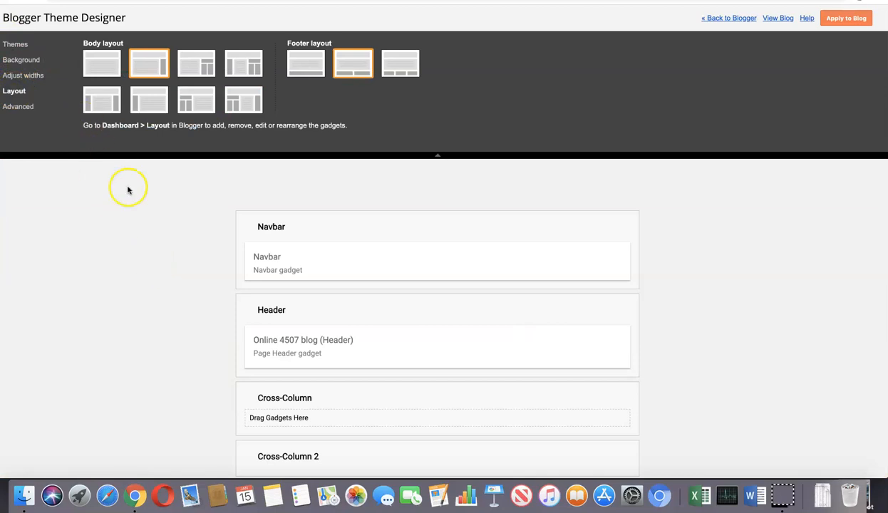
scroll(161, 249, down, 4)
scroll(162, 249, down, 5)
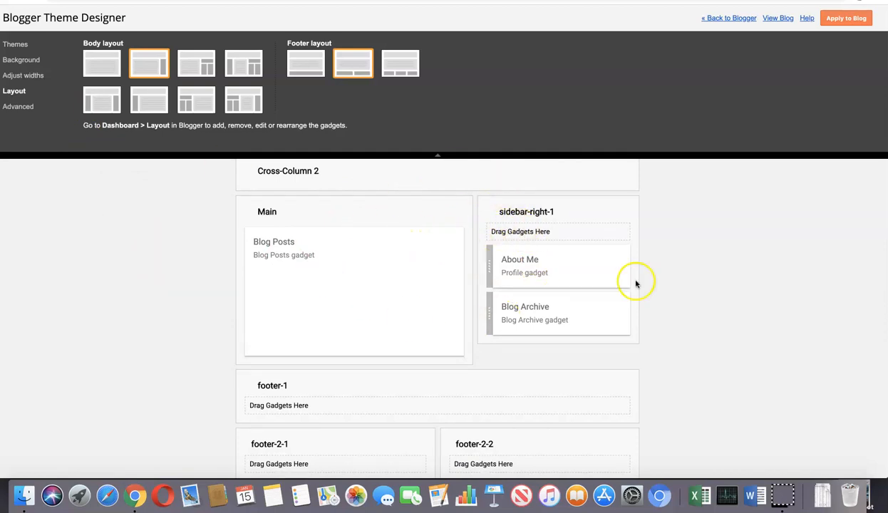
scroll(585, 324, down, 2)
scroll(584, 326, up, 2)
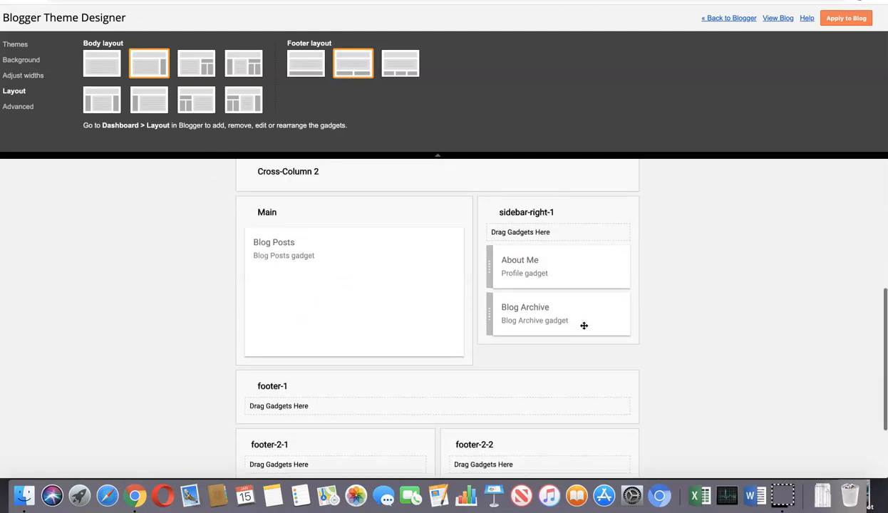
scroll(584, 326, up, 1)
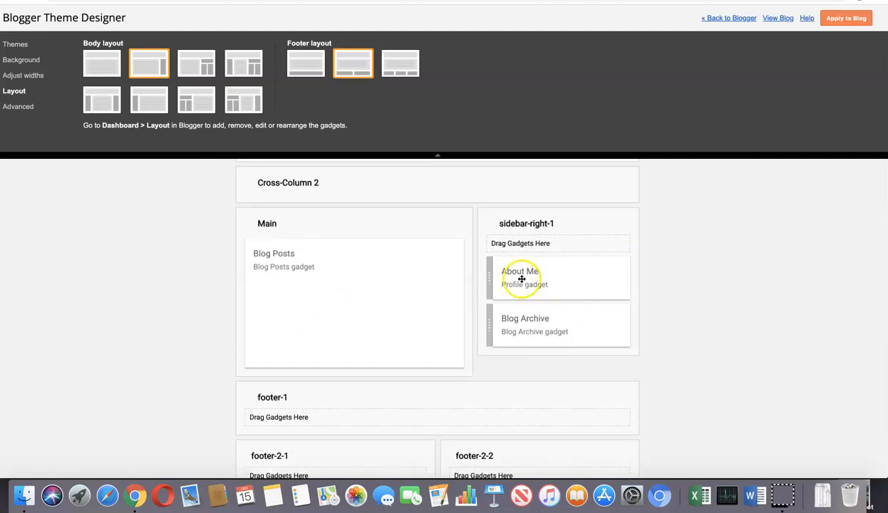
scroll(522, 318, down, 4)
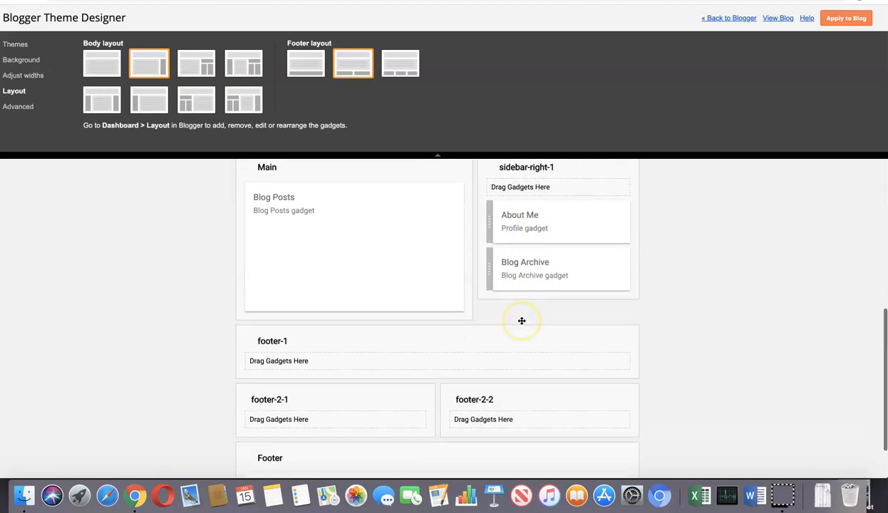
scroll(522, 321, up, 15)
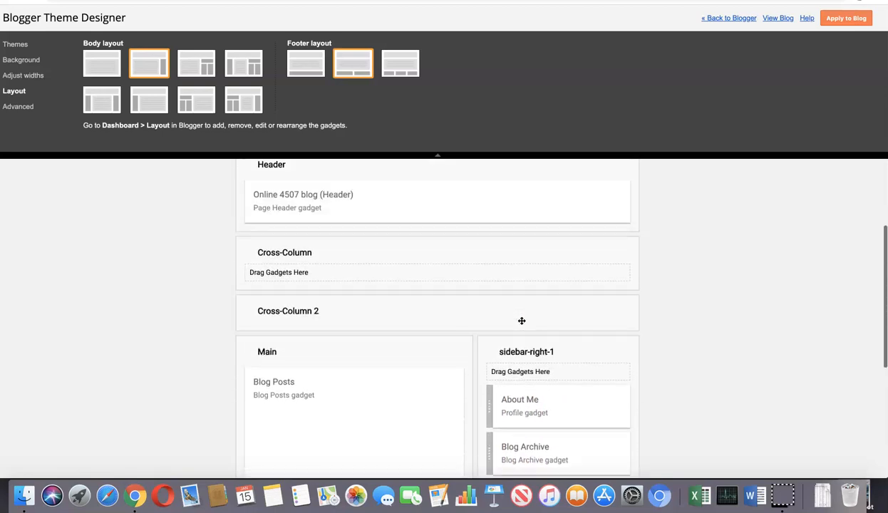
scroll(522, 321, up, 4)
scroll(522, 321, down, 2)
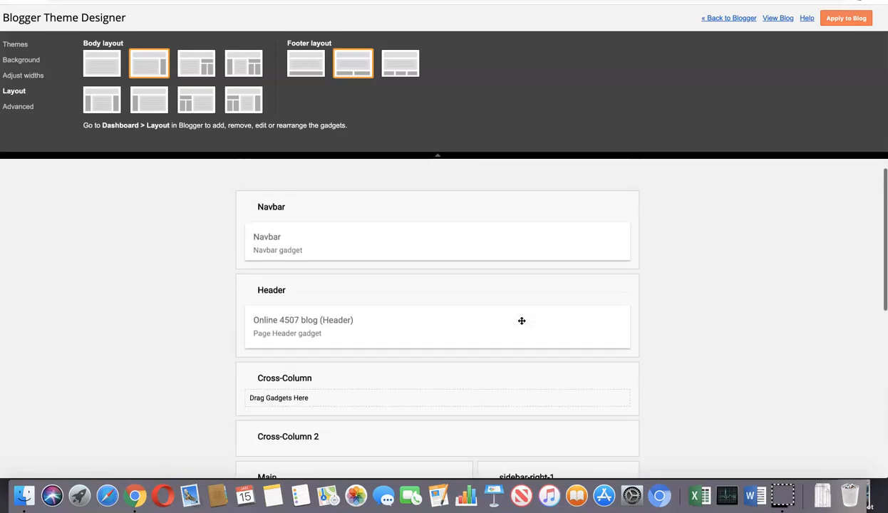
scroll(522, 321, down, 15)
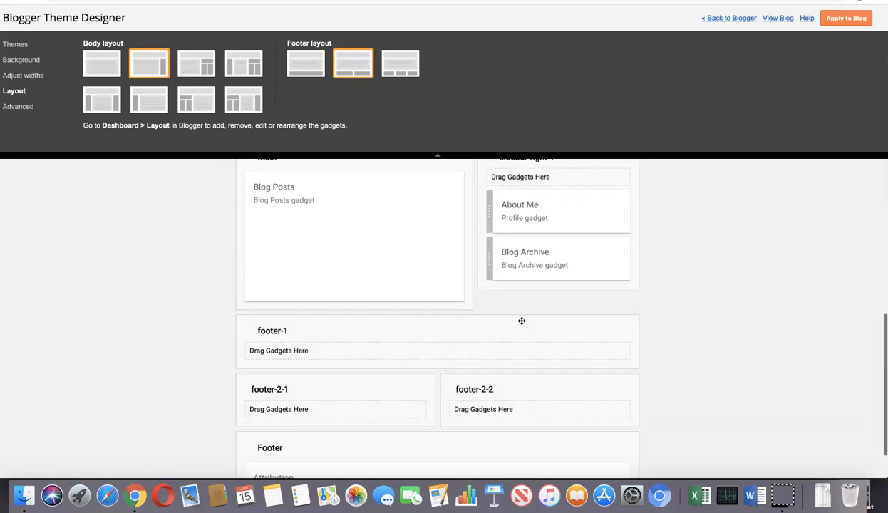
scroll(522, 321, up, 12)
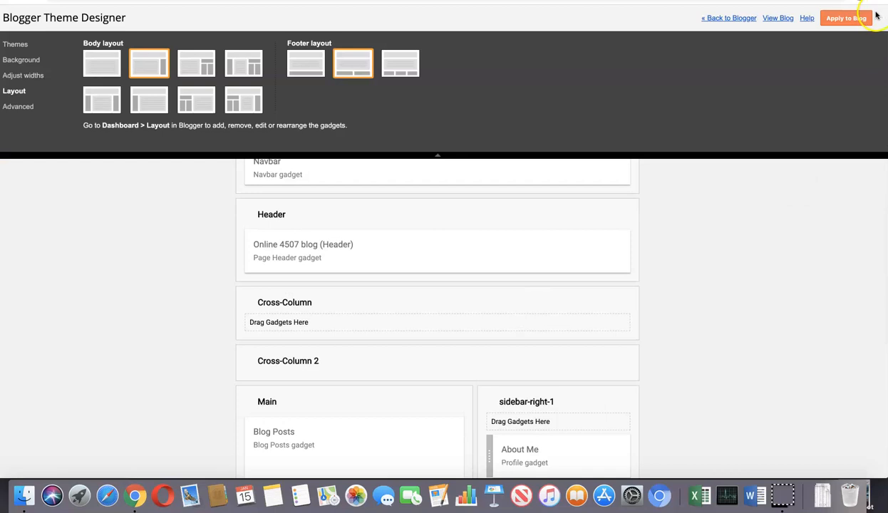
Apply the customized design to the blog, view the live blog, and return to the theme designer
click(843, 22)
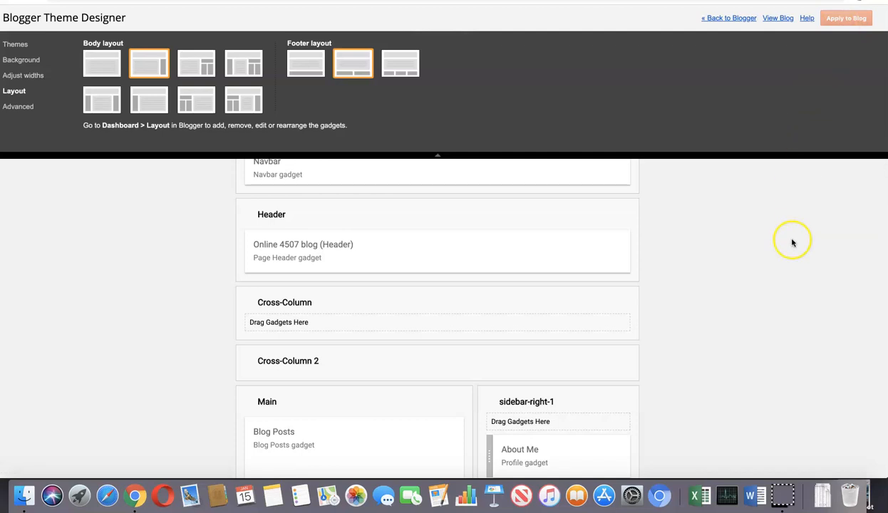
scroll(757, 392, down, 1)
scroll(755, 392, down, 2)
scroll(756, 392, up, 4)
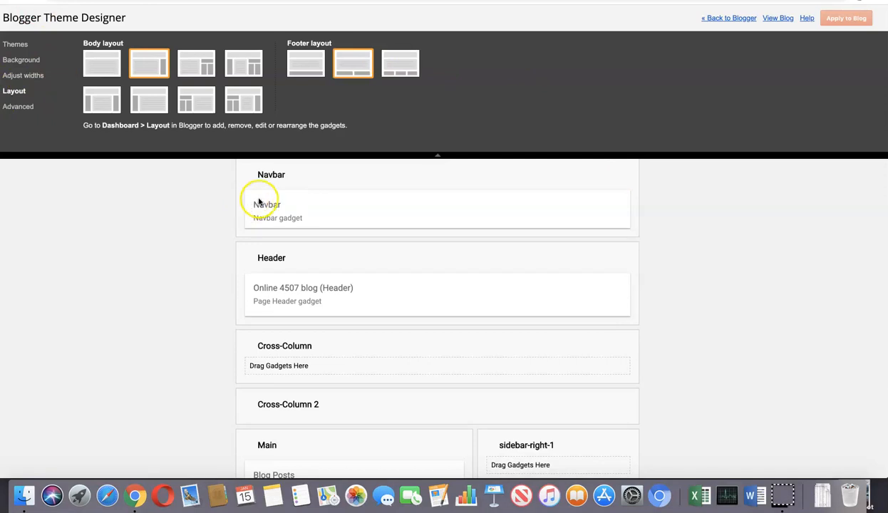
scroll(104, 187, down, 2)
scroll(102, 187, up, 3)
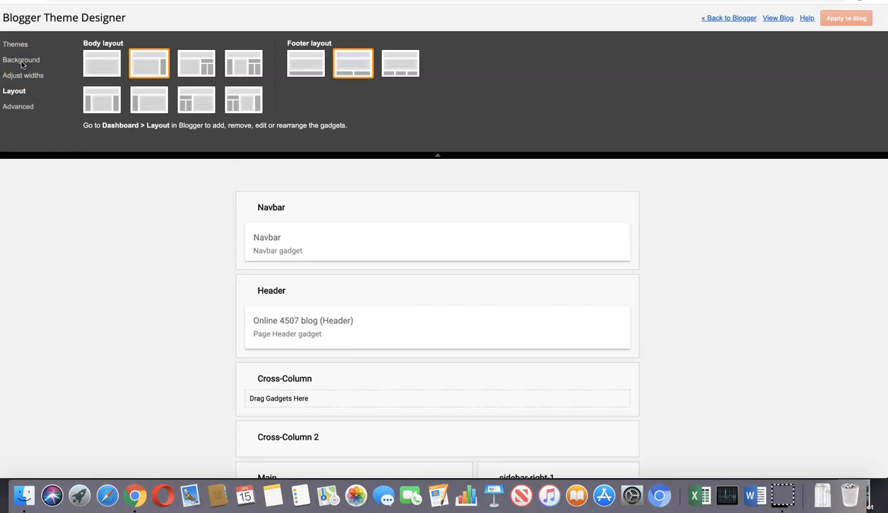
click(776, 18)
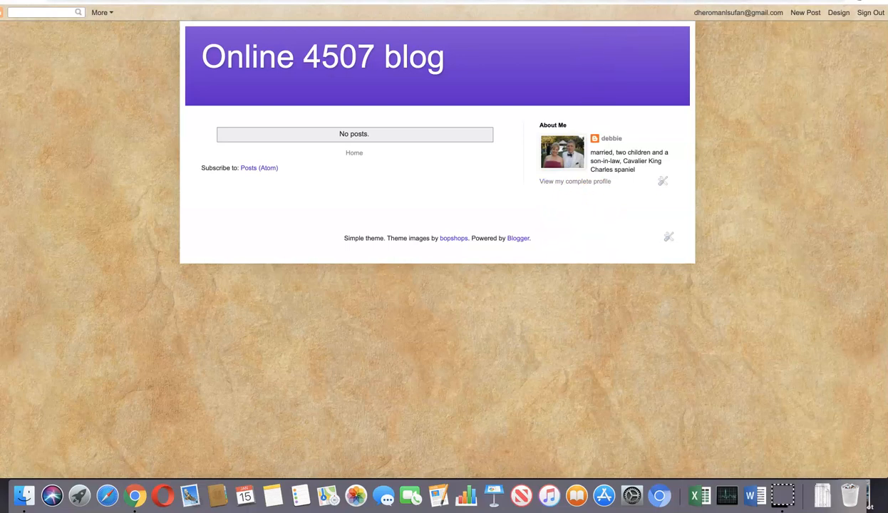
key(ctrl+shift+Tab)
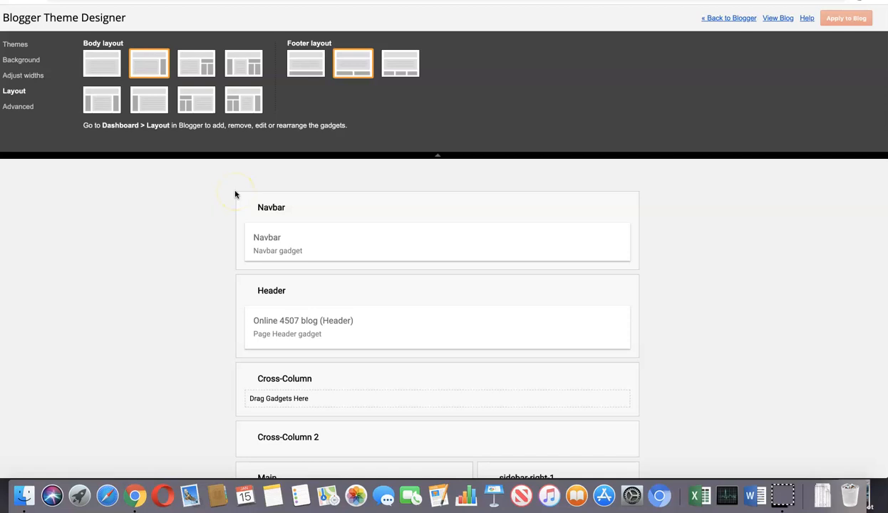
Return to the blog's dashboard and open its Layout page for editing gadgets
scroll(235, 194, down, 3)
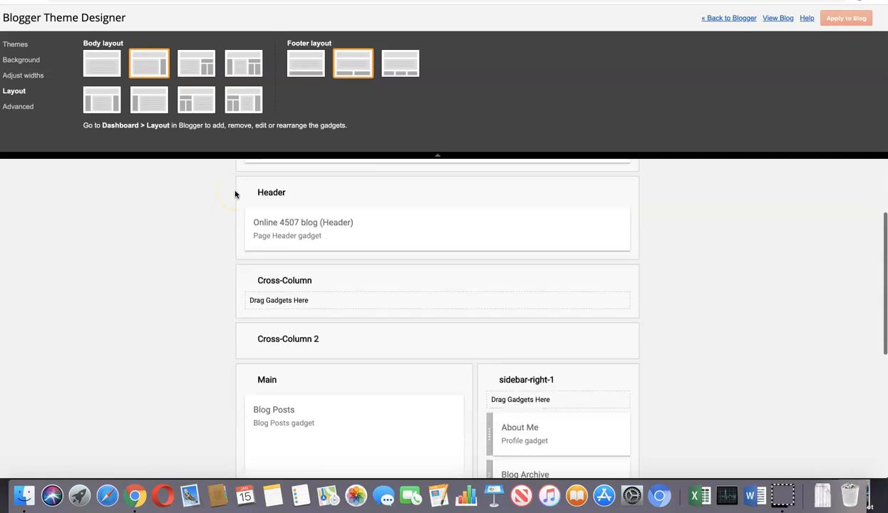
scroll(236, 194, down, 5)
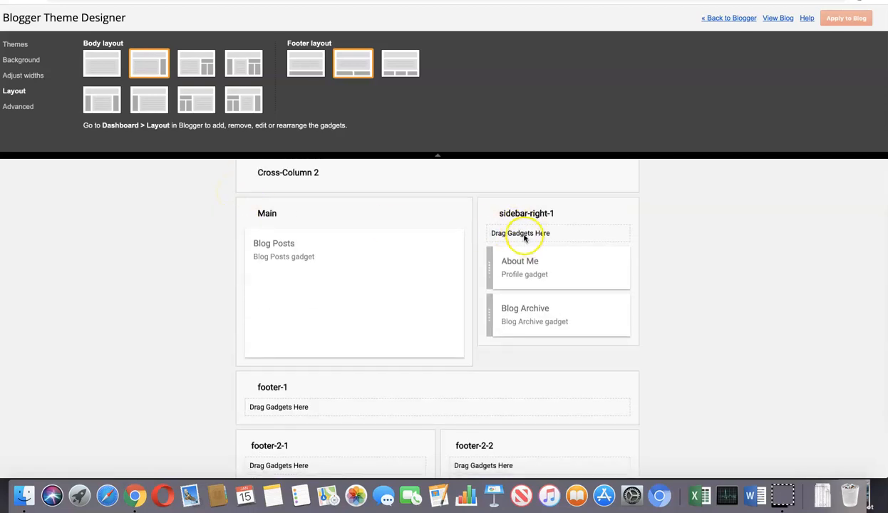
scroll(512, 386, down, 3)
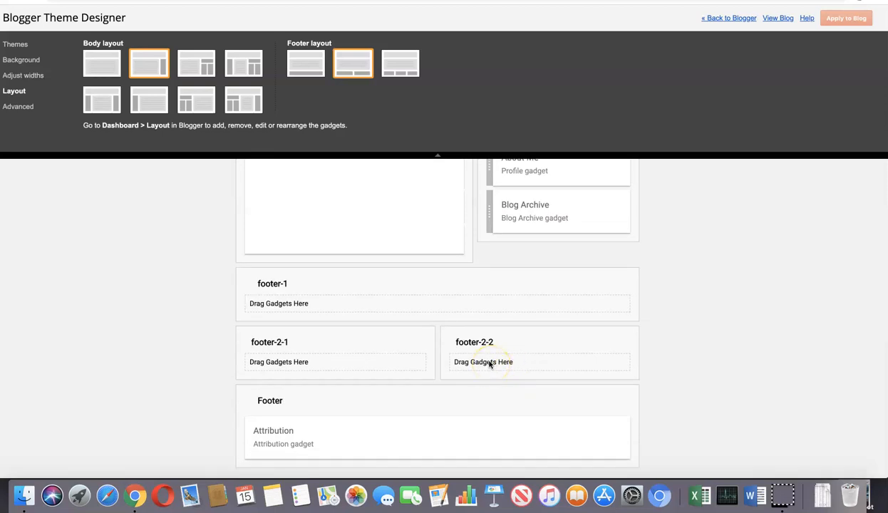
scroll(490, 364, up, 5)
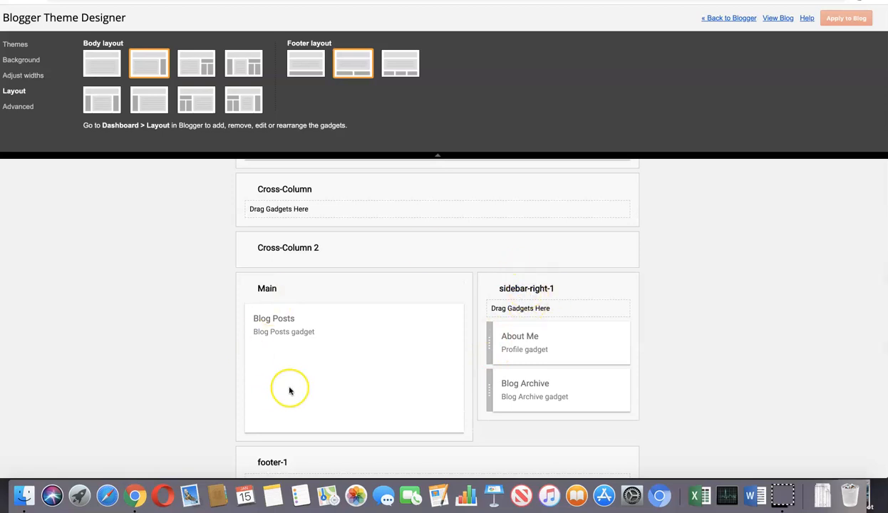
scroll(289, 388, down, 2)
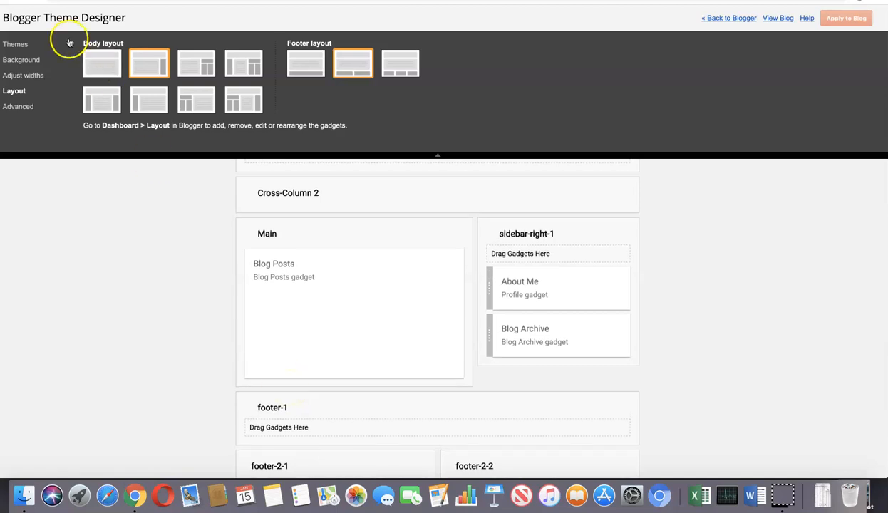
click(36, 2)
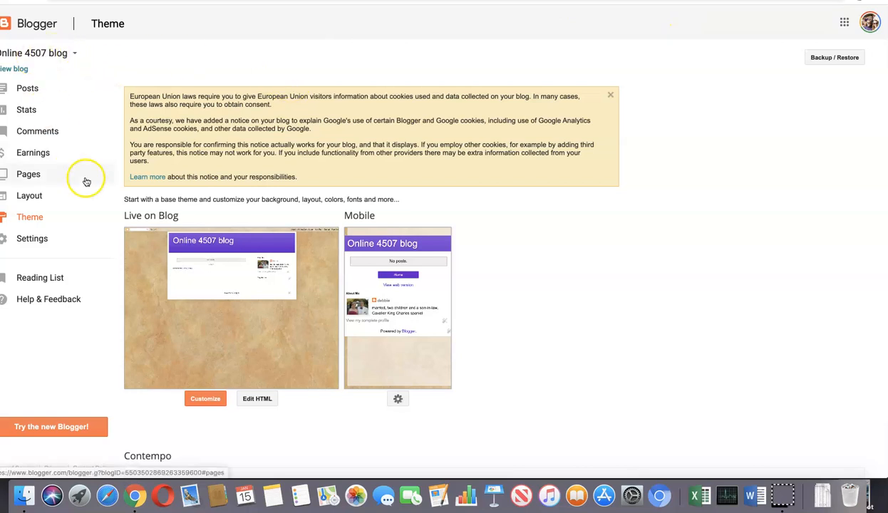
click(30, 200)
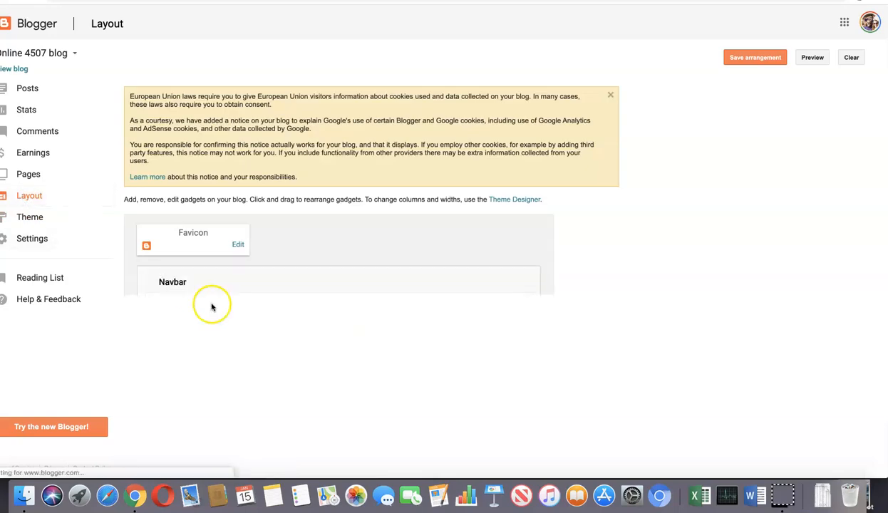
Add the Wikipedia gadget to the blog's sidebar-right-1 section, keeping the title Wikipedia, and save it
scroll(236, 314, down, 1)
scroll(236, 314, down, 5)
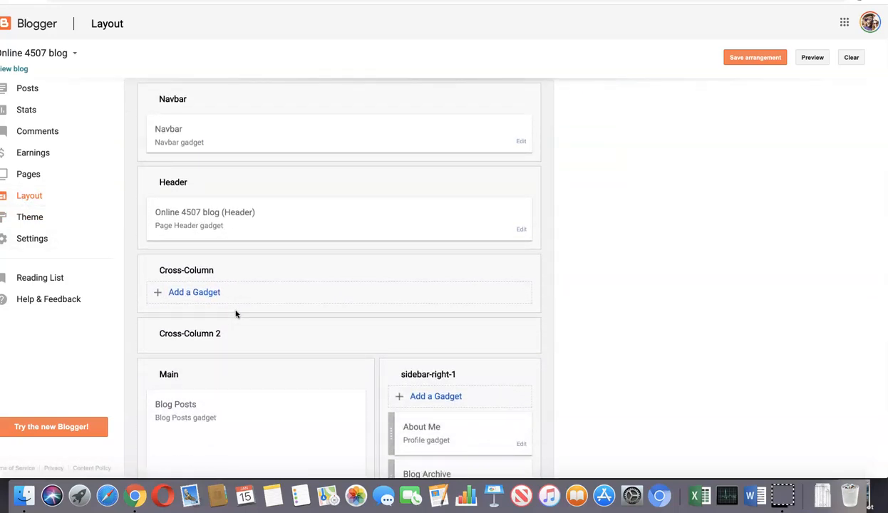
scroll(236, 314, down, 4)
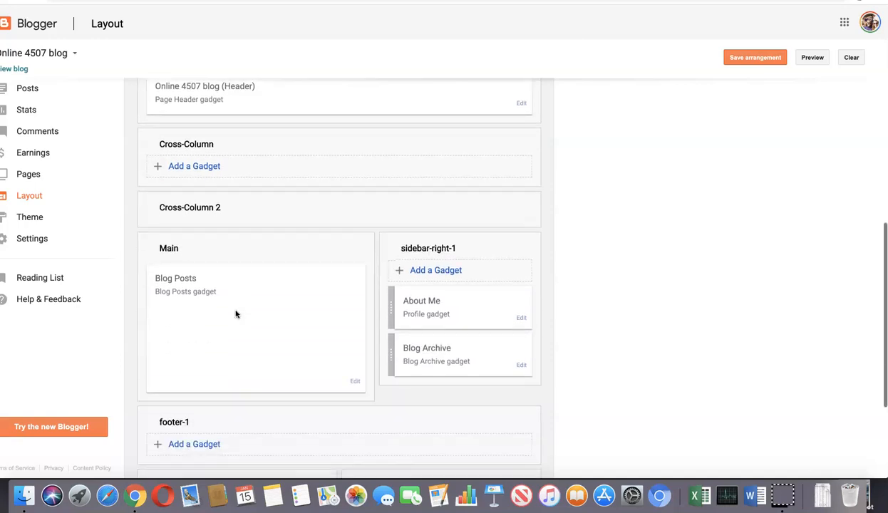
click(426, 273)
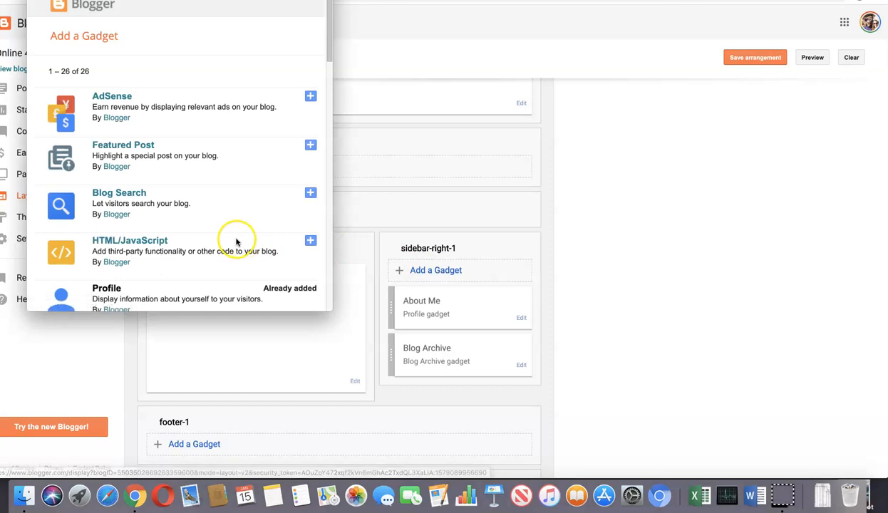
right_click(237, 238)
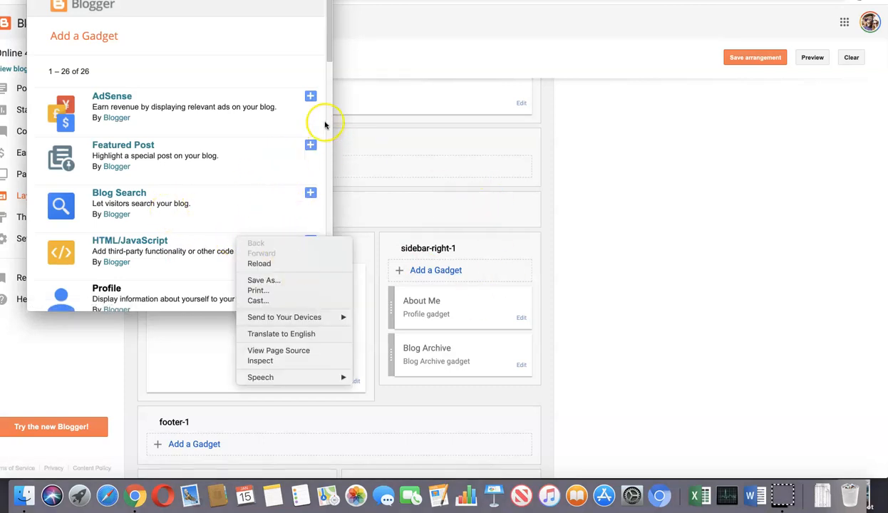
click(271, 79)
scroll(270, 81, down, 10)
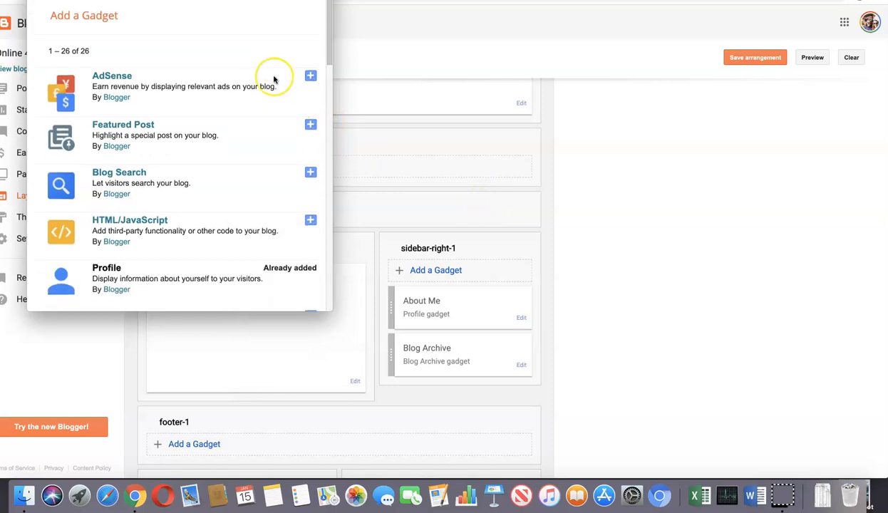
scroll(273, 79, down, 10)
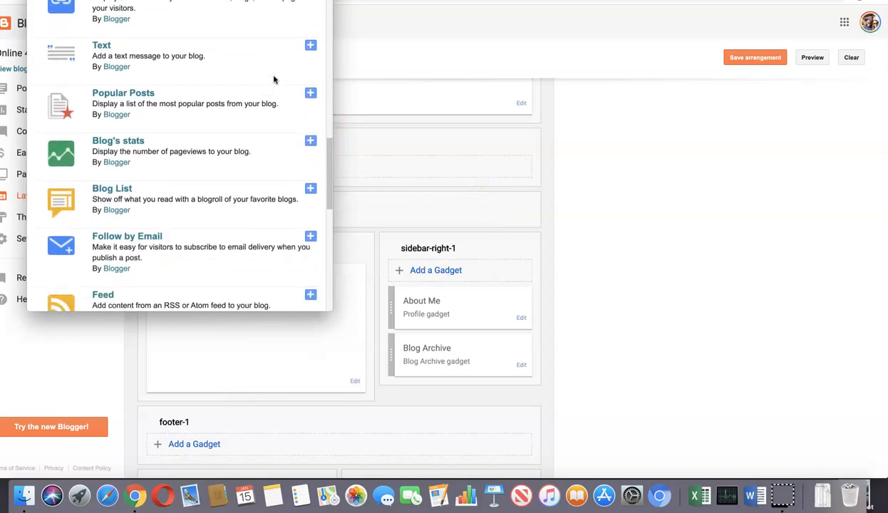
scroll(273, 80, down, 5)
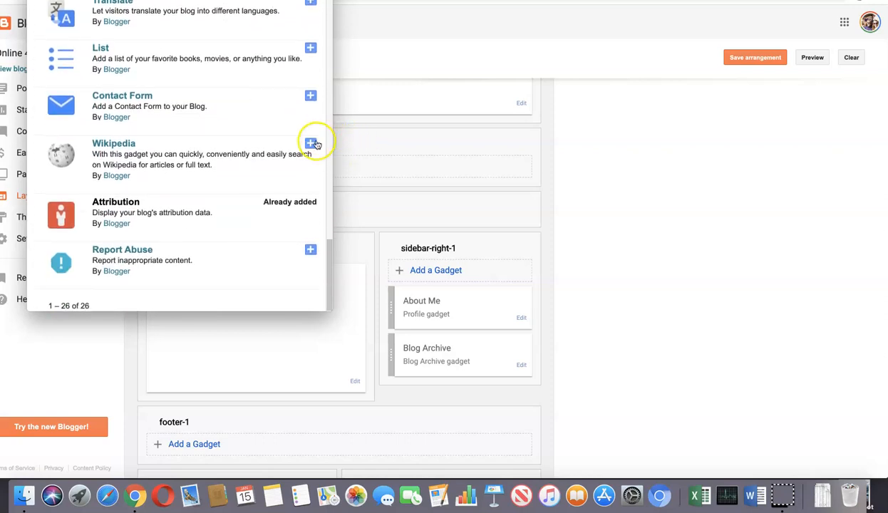
click(311, 143)
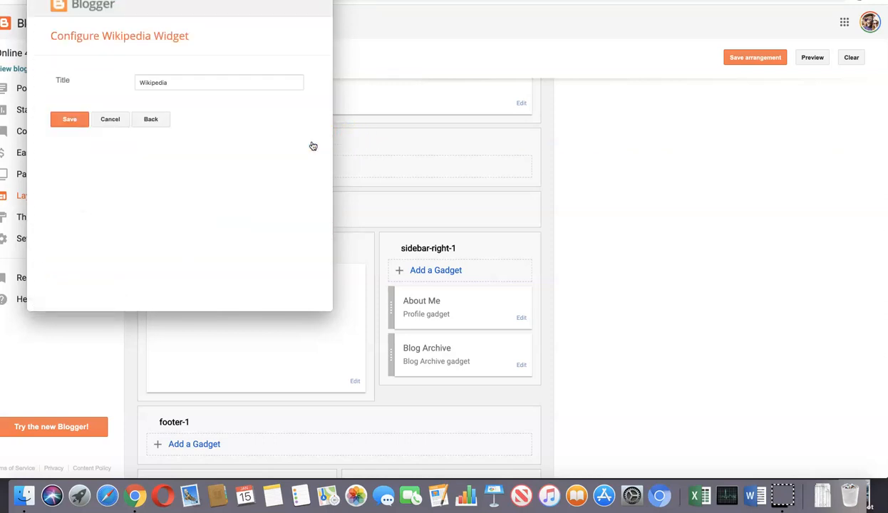
click(70, 122)
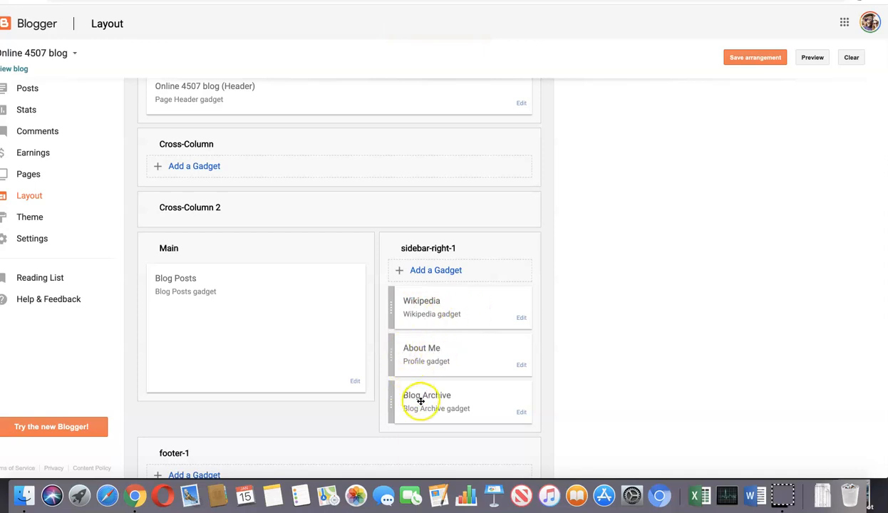
Copy the WeAreTeachers feed address, weareteachers.com/feed, from the web page listing education RSS feeds
scroll(218, 390, down, 1)
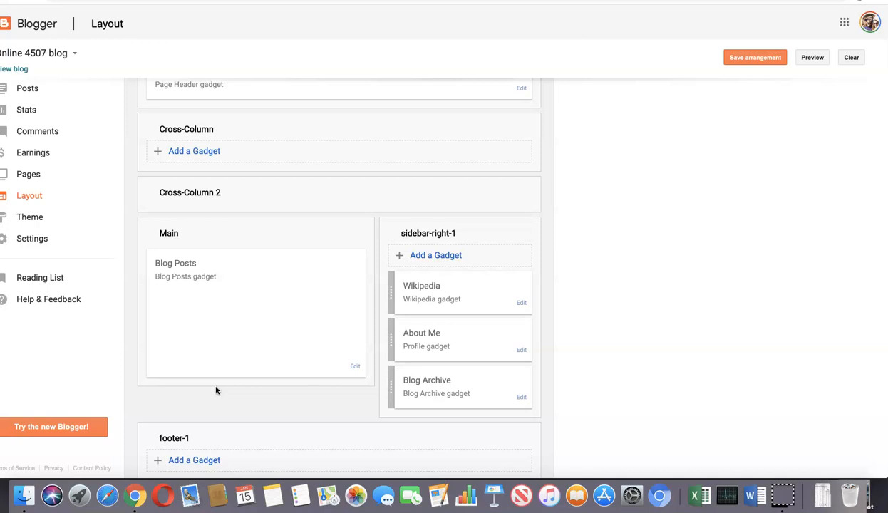
scroll(216, 390, up, 2)
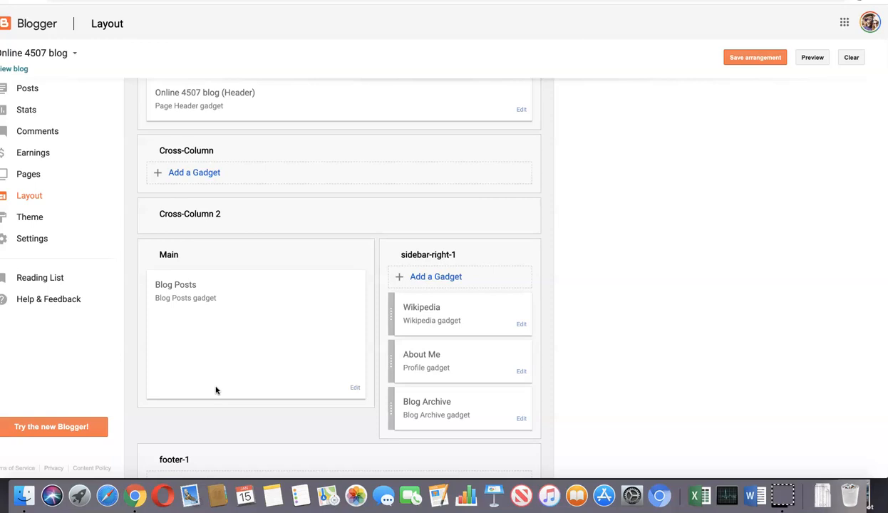
click(214, 379)
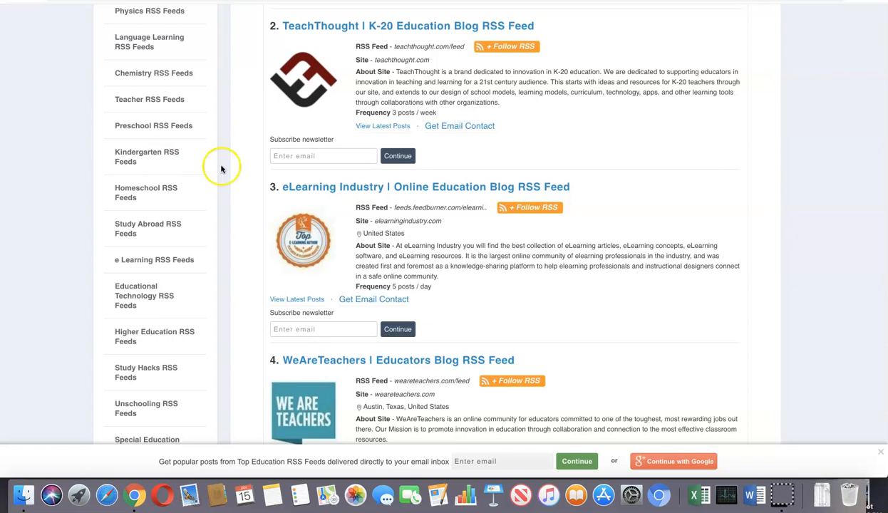
scroll(473, 253, down, 2)
scroll(473, 253, down, 1)
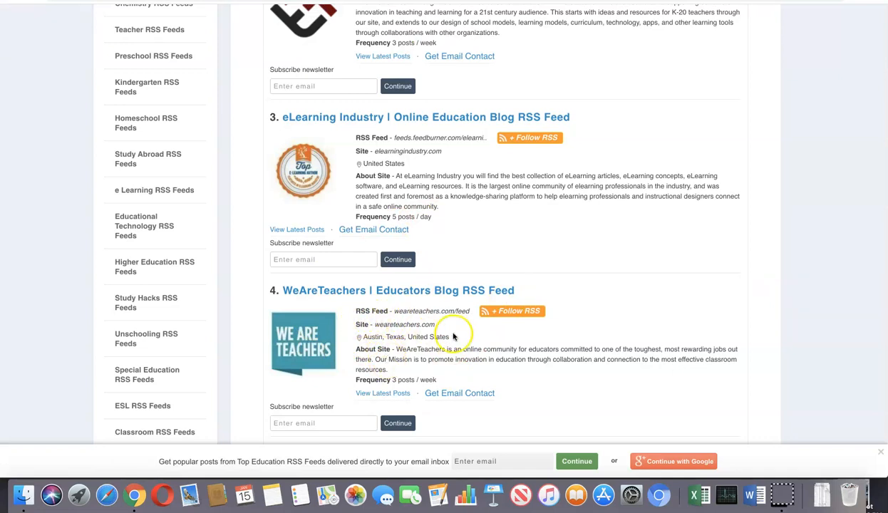
drag(471, 313, 394, 310)
key(super+c)
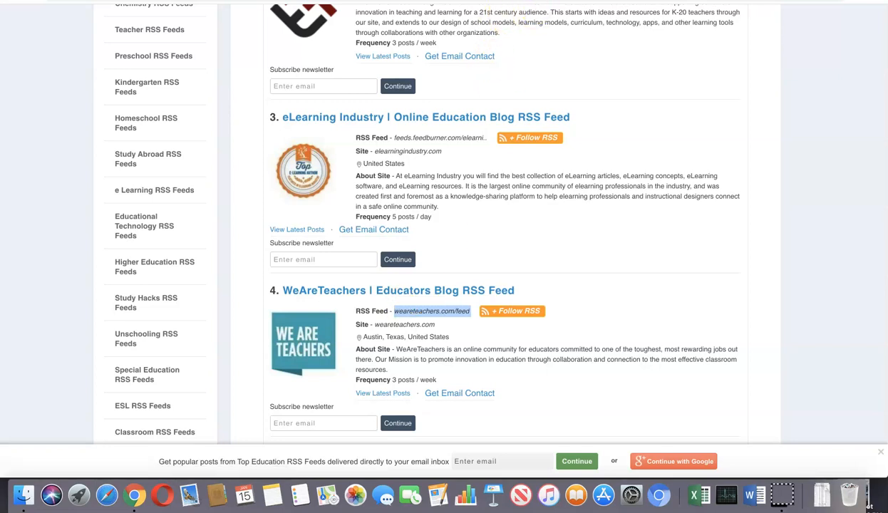
Return to the blog's Layout page and choose the Feed gadget for the sidebar-right-1 section
click(633, 1)
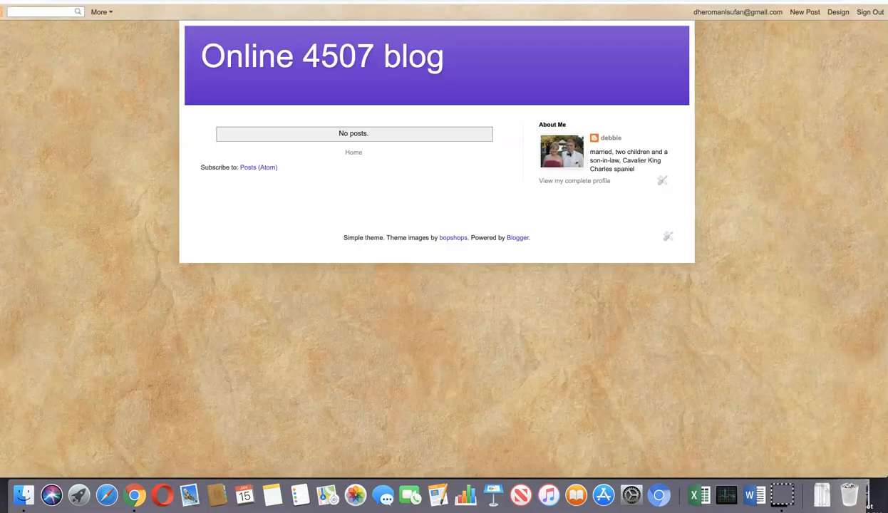
click(570, 1)
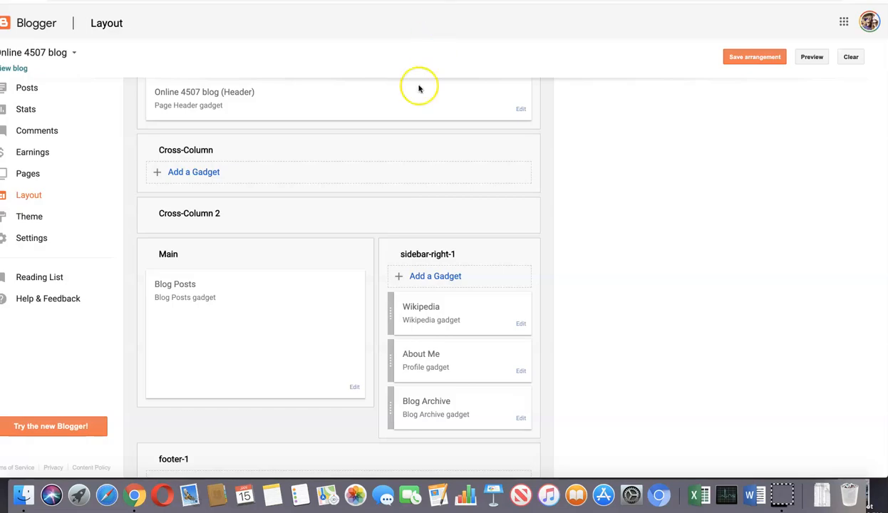
click(442, 278)
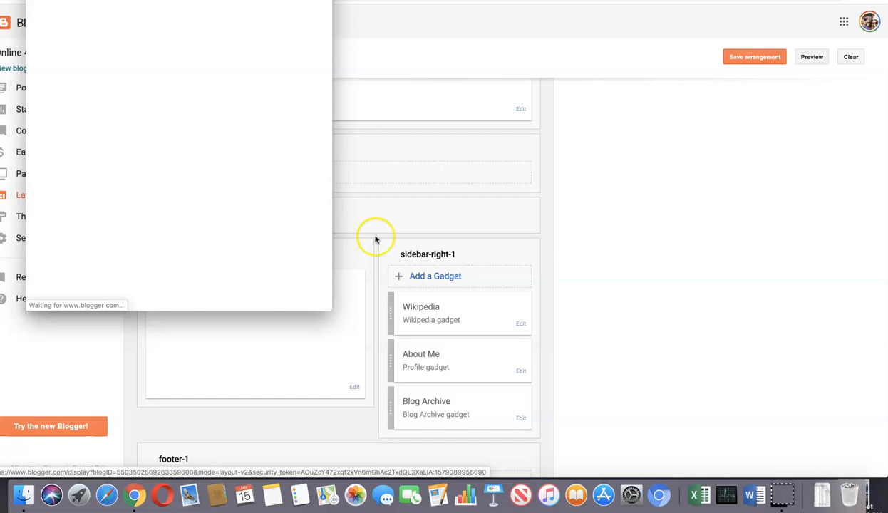
scroll(83, 194, down, 10)
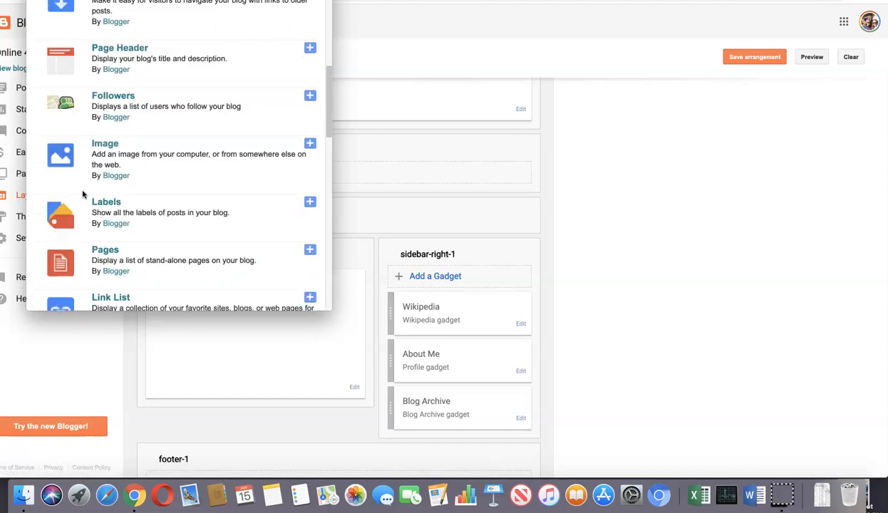
scroll(82, 194, down, 10)
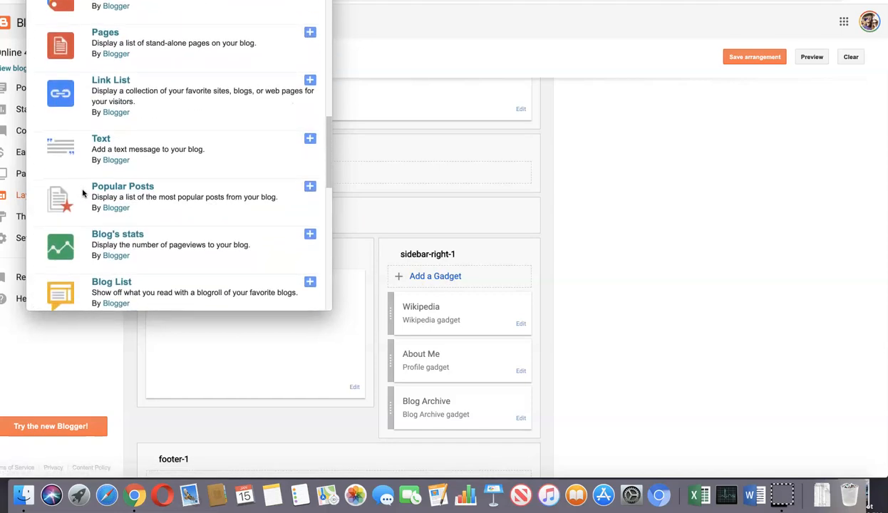
scroll(83, 194, down, 3)
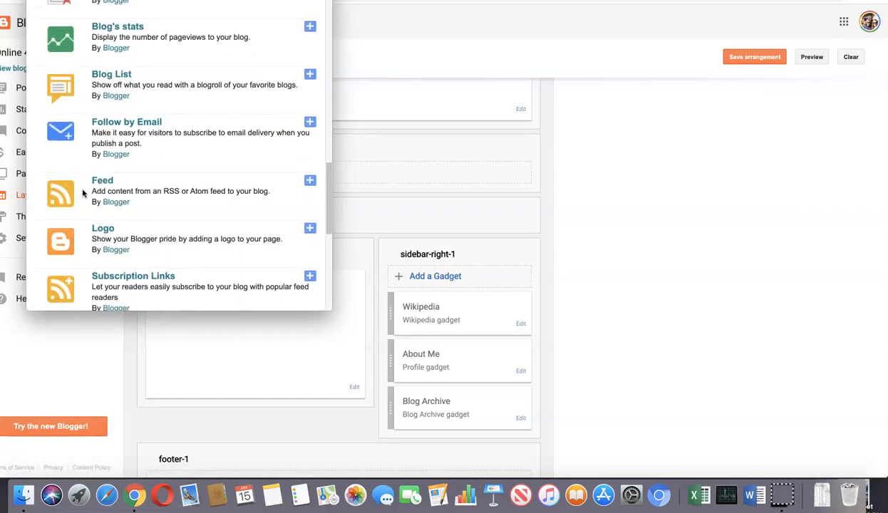
click(309, 180)
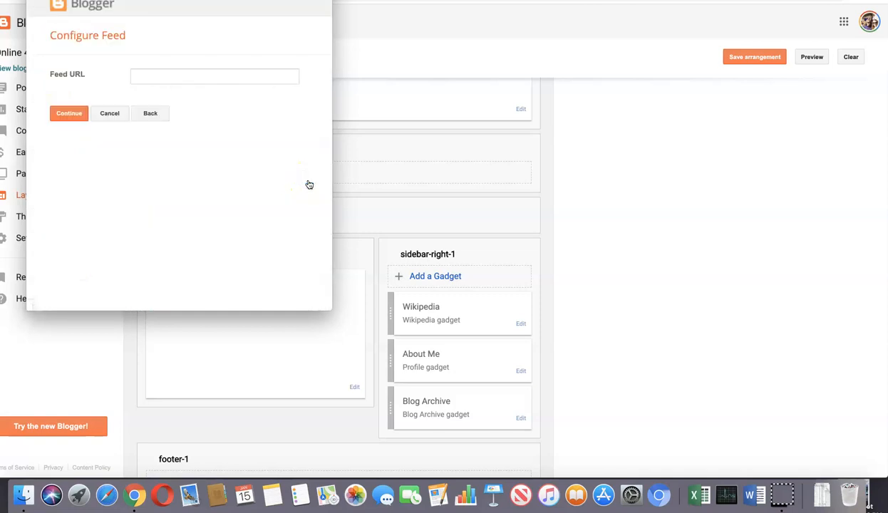
Set the gadget's feed URL to weareteachers.com/feed and save it with the title WeAreTeachers and 5 items shown
click(148, 76)
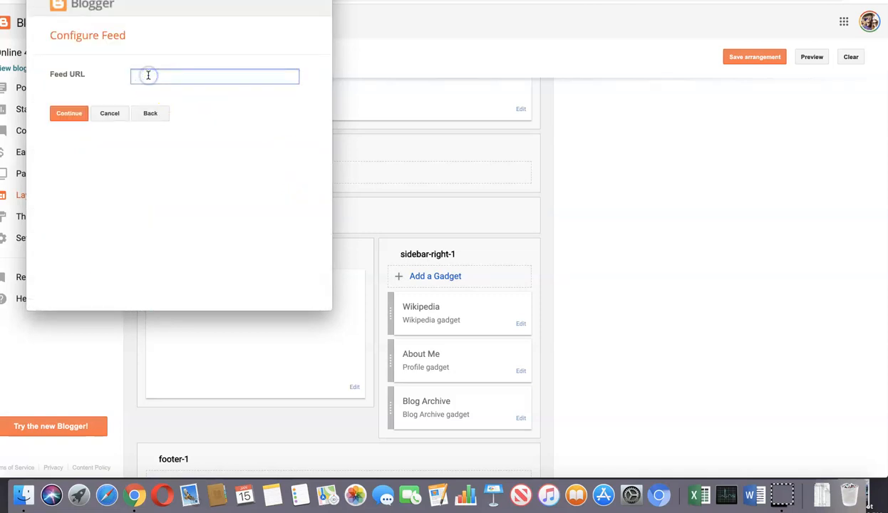
key(super+v)
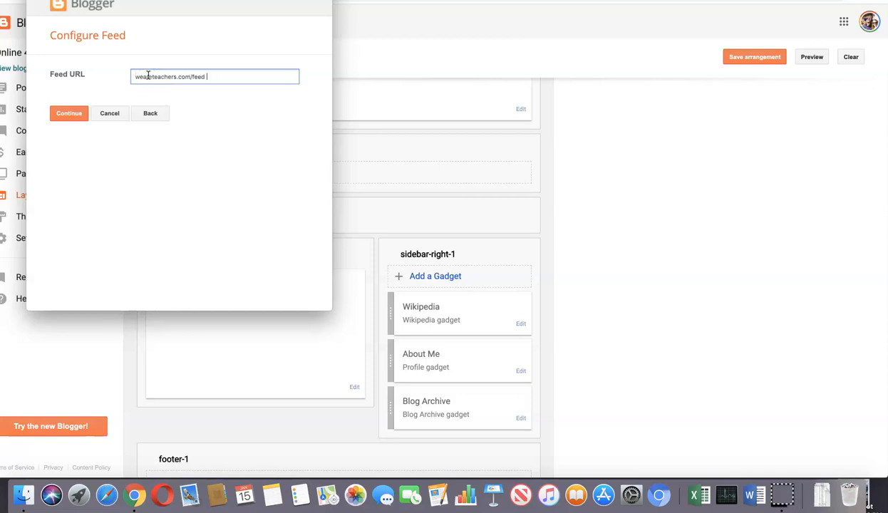
click(67, 114)
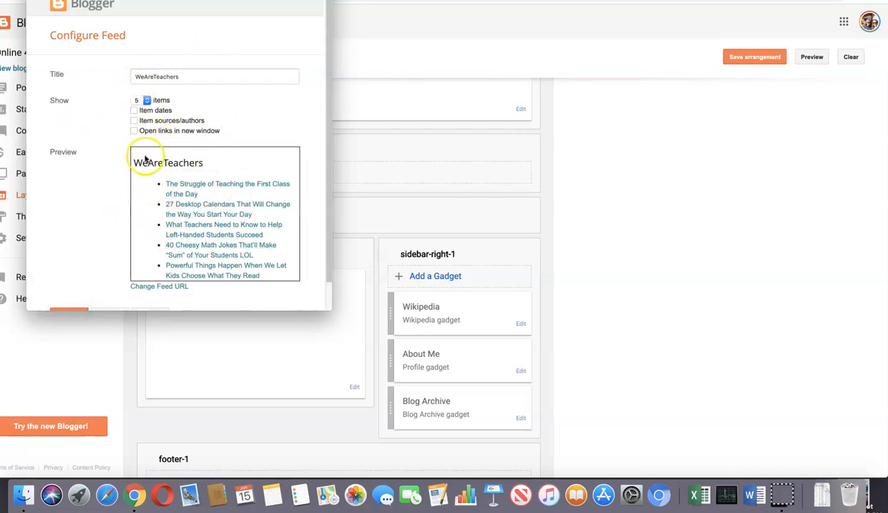
scroll(103, 182, down, 2)
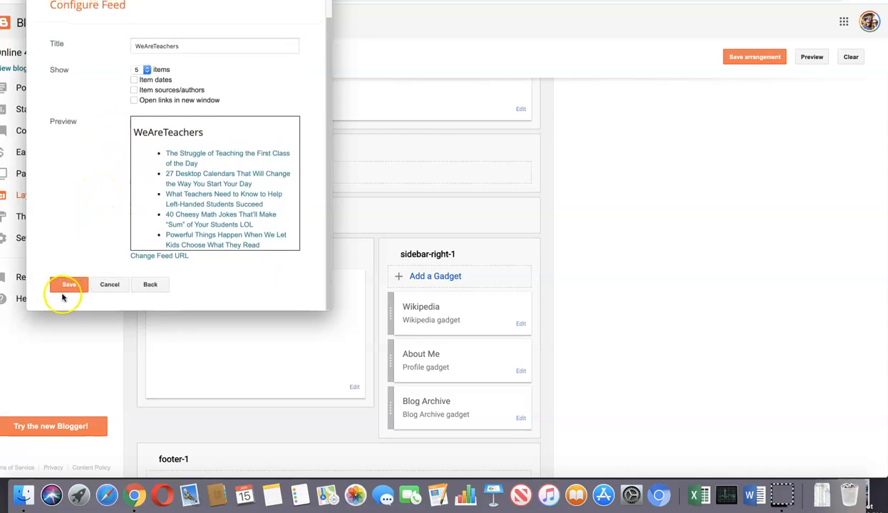
click(67, 285)
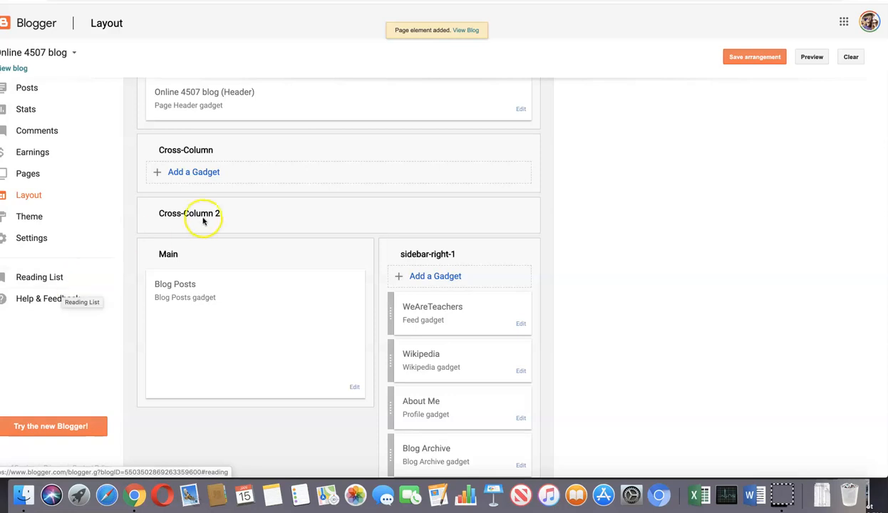
View the live blog with its new sidebar gadgets and return to the Layout page
click(17, 68)
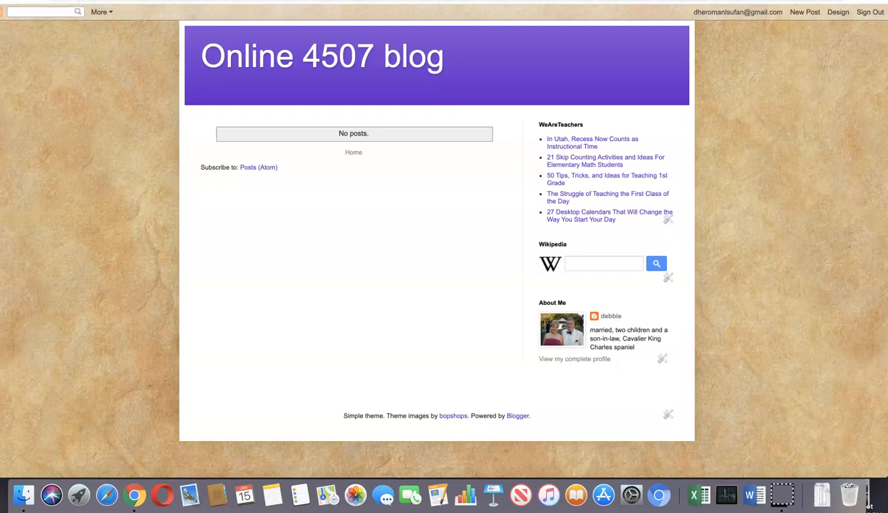
click(271, 1)
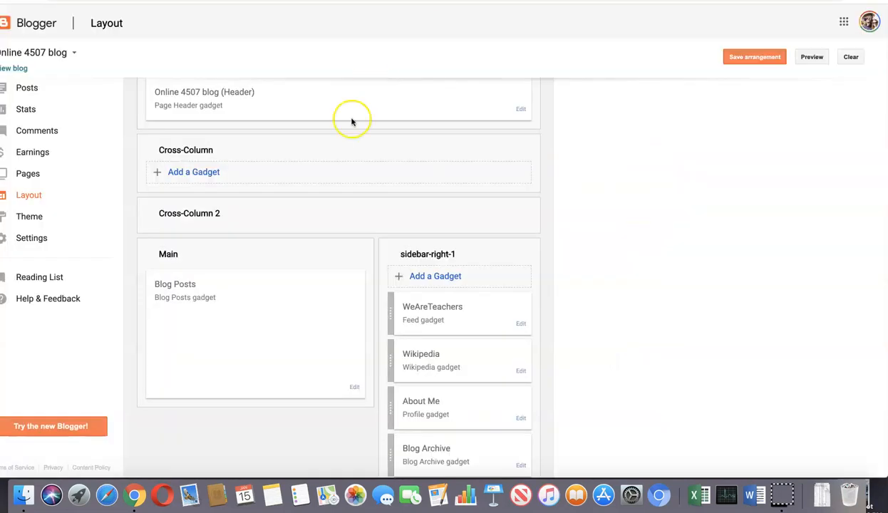
scroll(352, 122, down, 1)
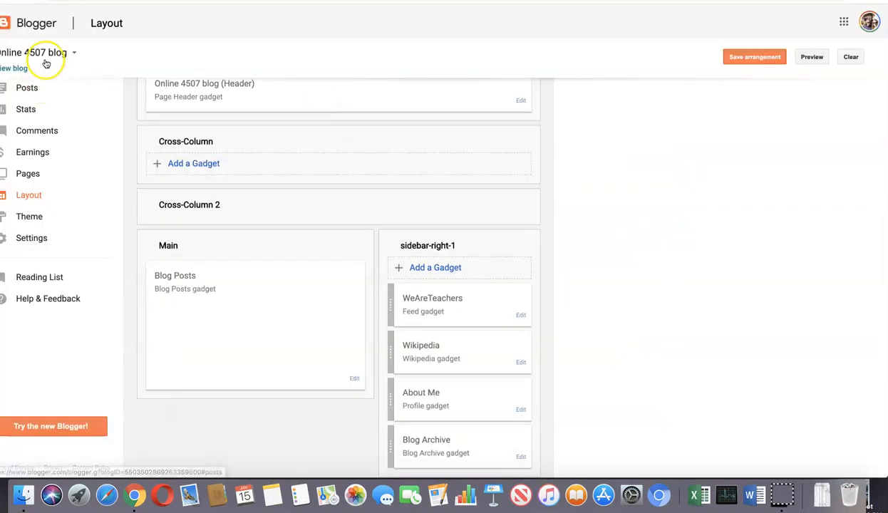